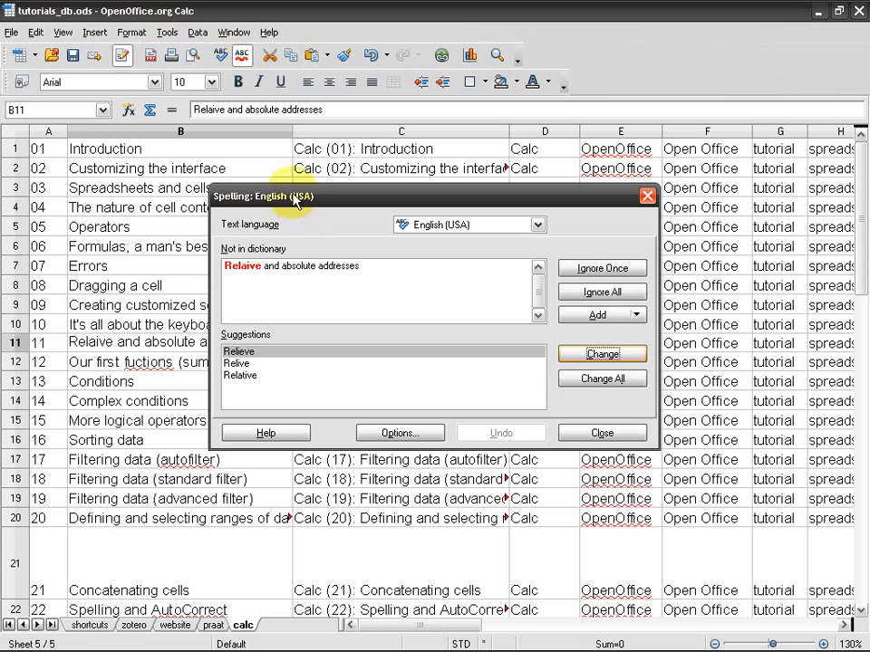
Move the Spelling dialog clear of column B and check which dictionaries the flagged word "Relaive" can be added to.
drag(325, 204, 469, 280)
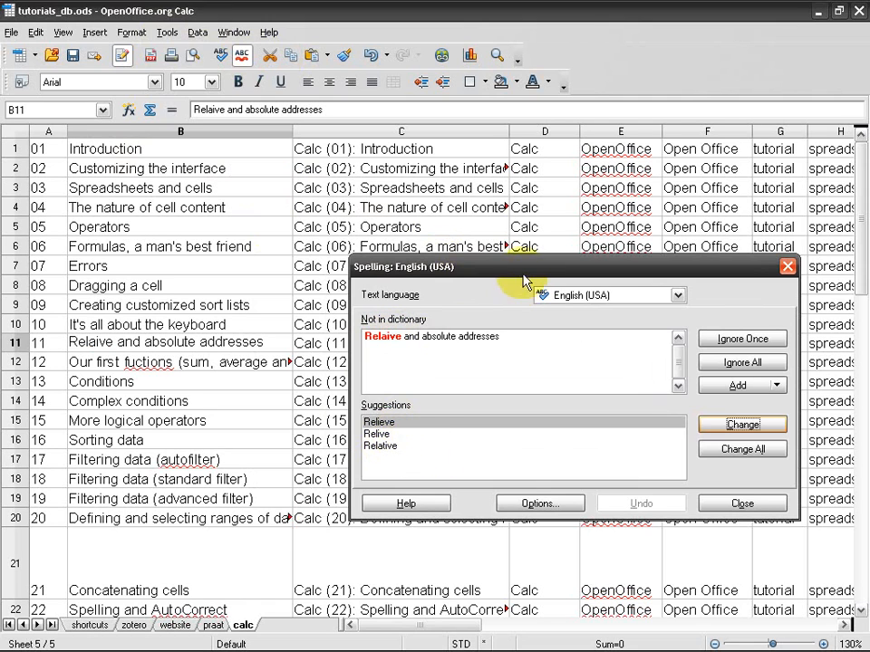
drag(525, 270, 490, 230)
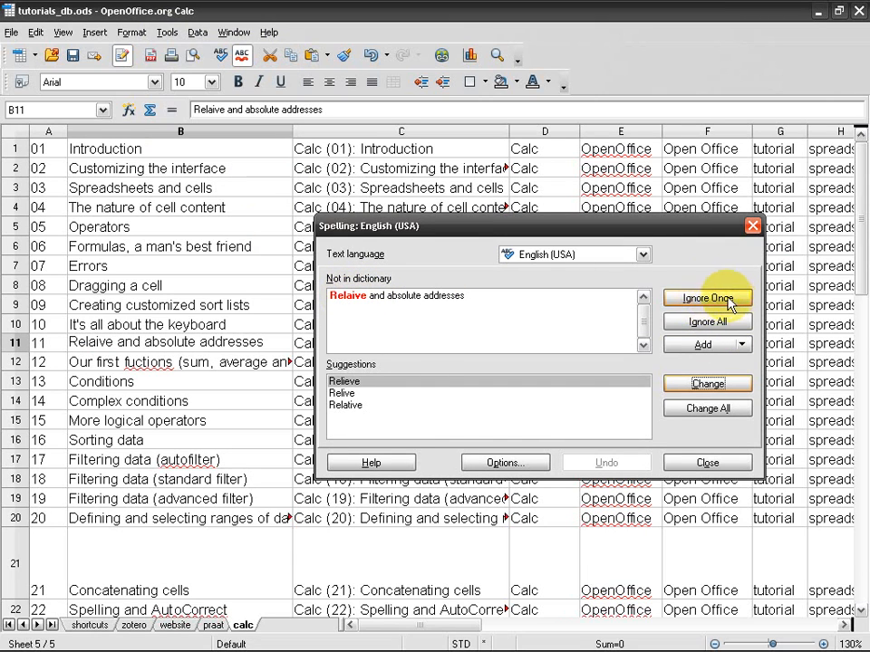
double_click(355, 297)
drag(344, 299, 366, 296)
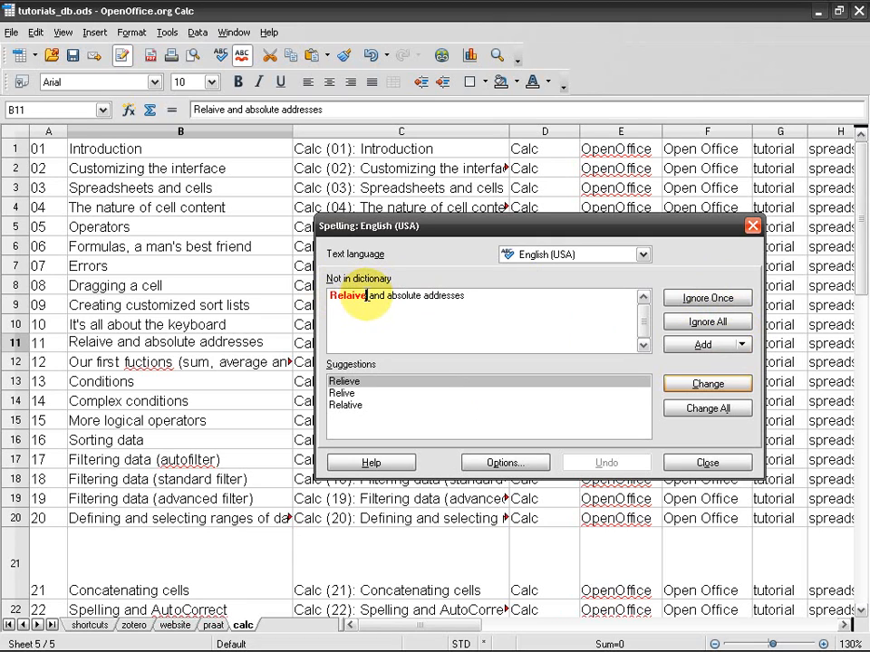
drag(366, 296, 330, 296)
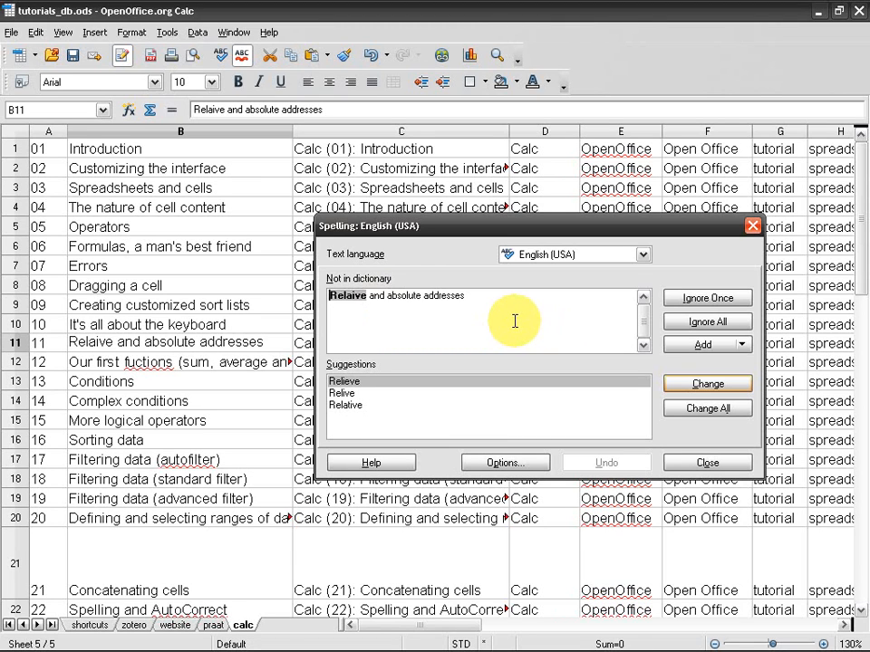
click(741, 345)
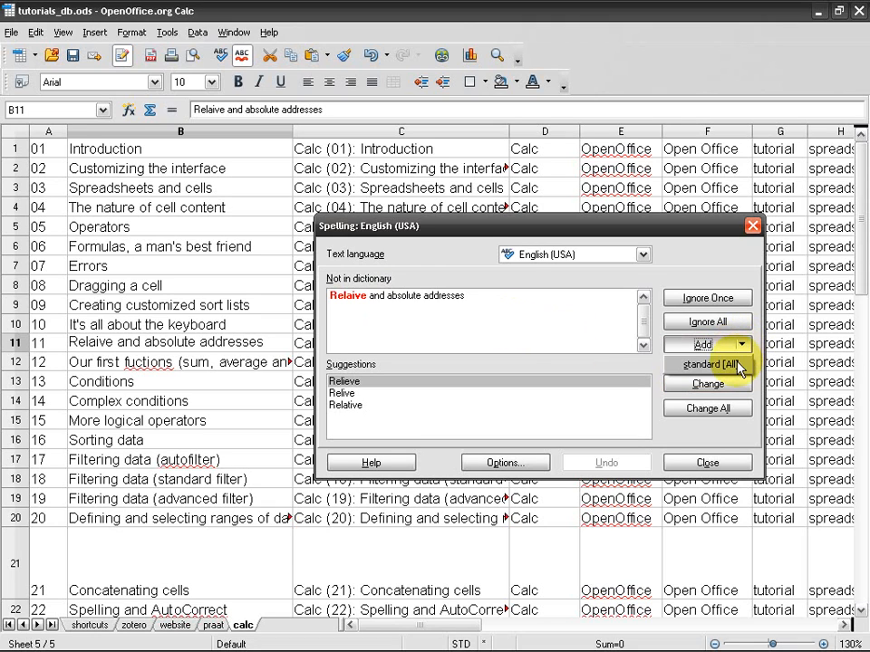
click(740, 365)
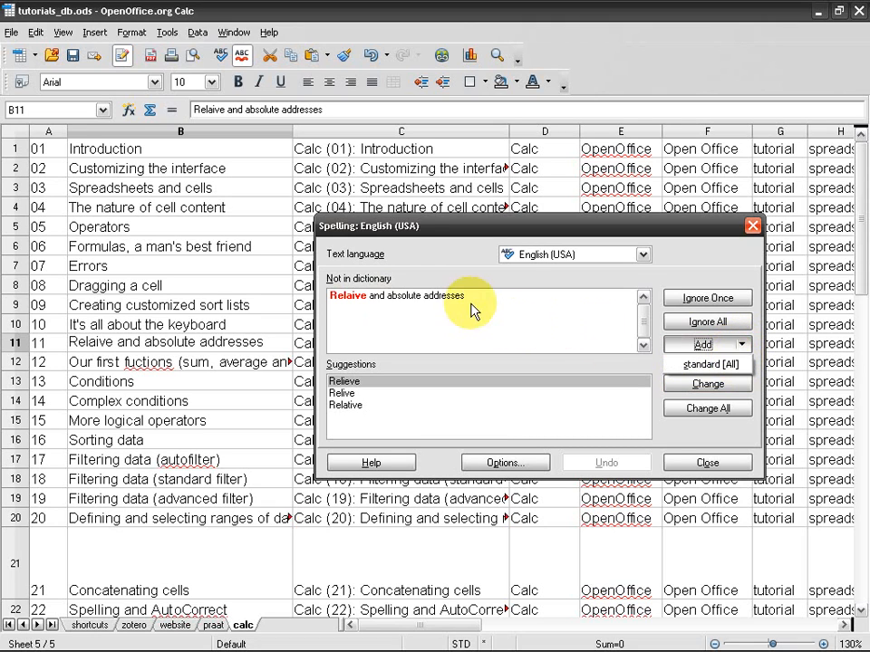
click(349, 296)
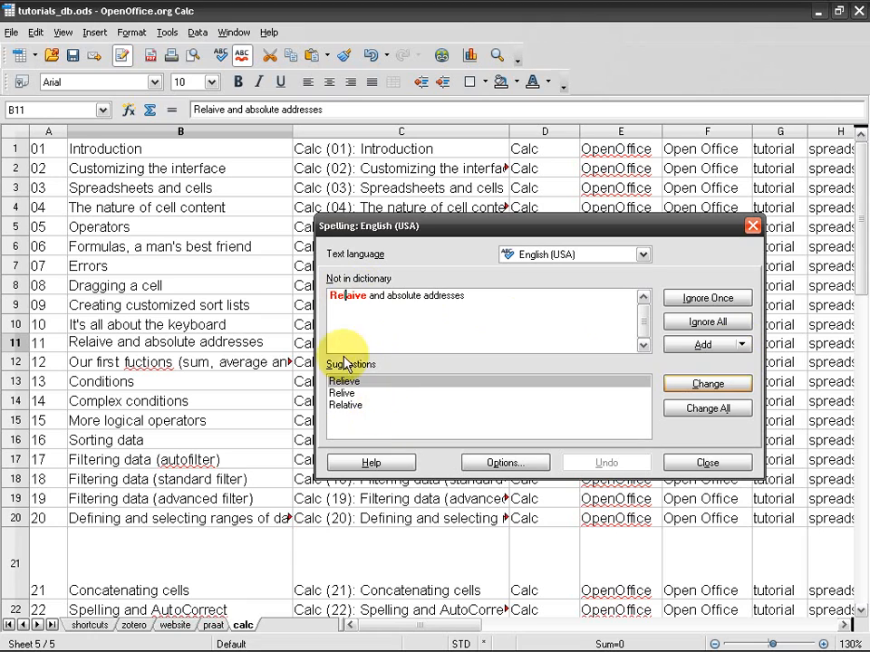
Correct "Relaive" to "Relative" in B11 and "fuctions" to "functions" in B12 using the spelling suggestions.
click(356, 405)
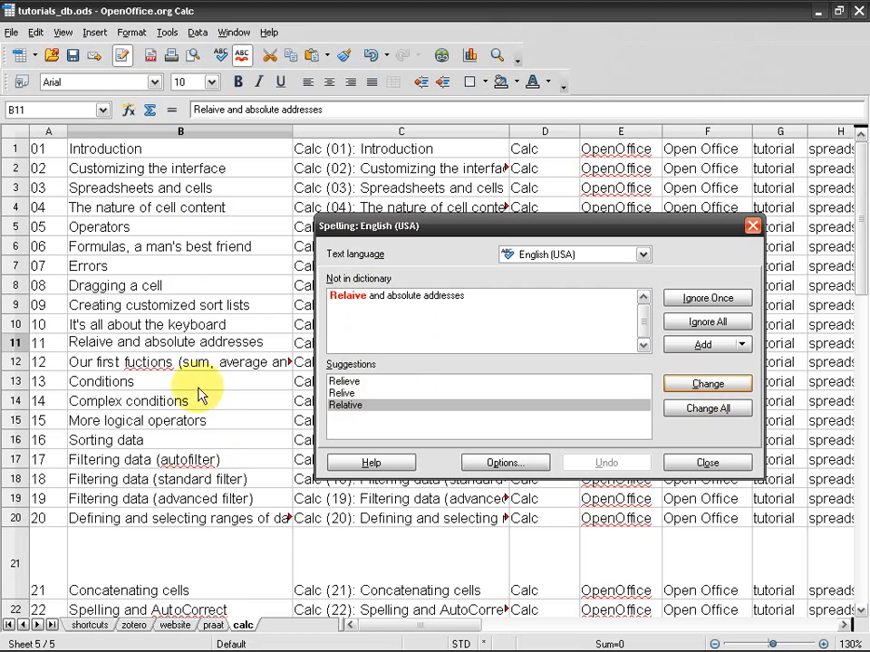
click(707, 384)
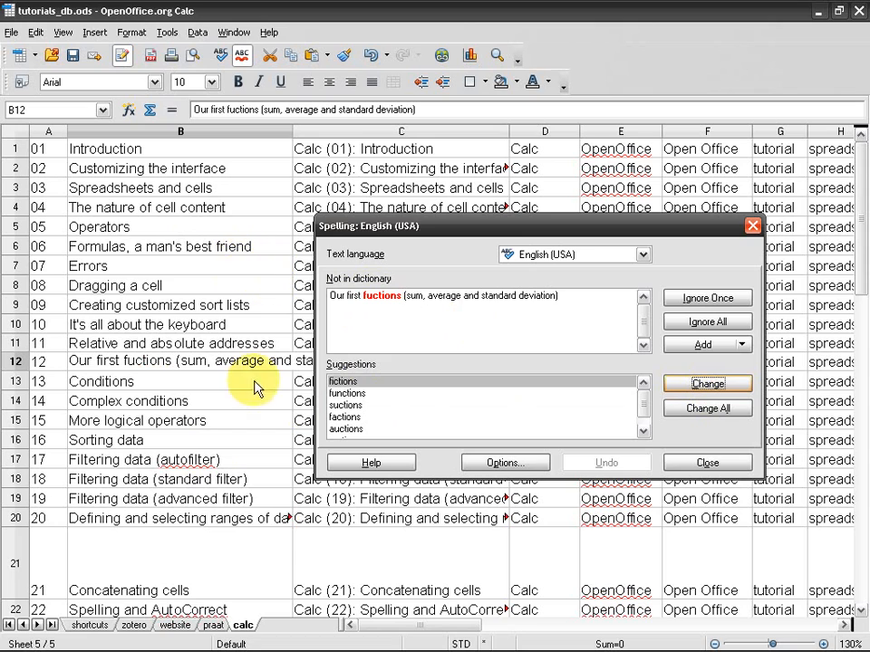
drag(528, 229, 491, 193)
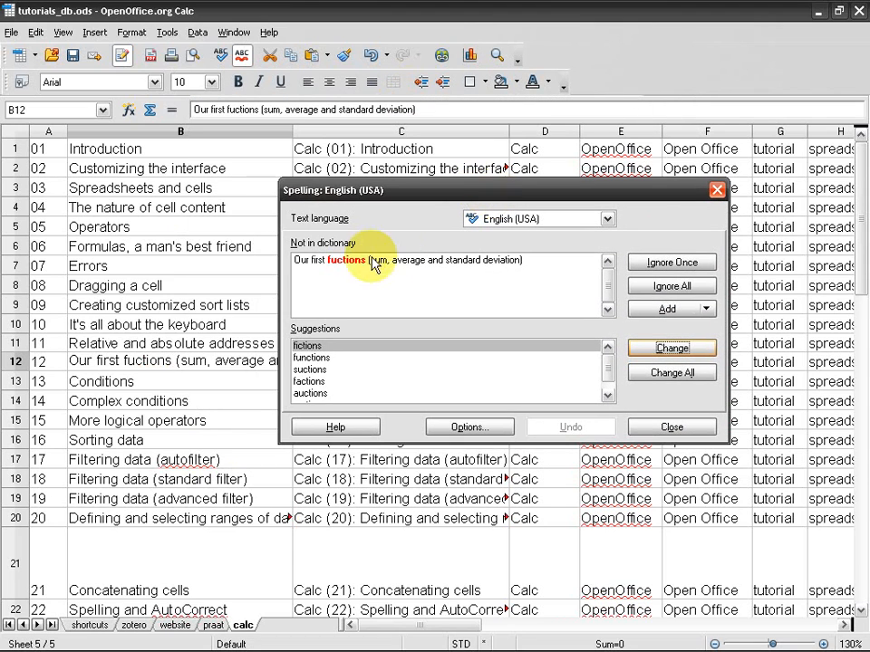
click(333, 360)
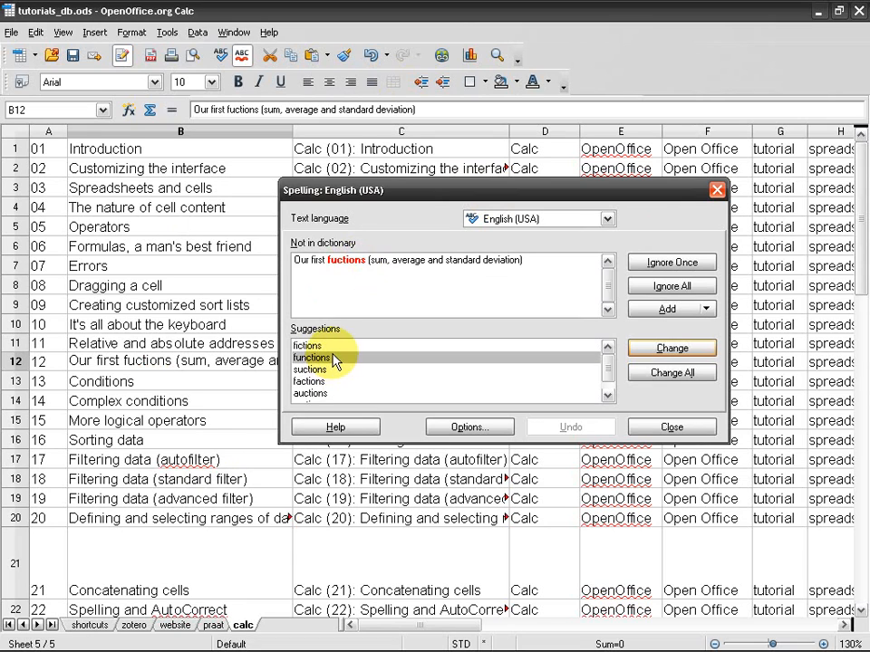
click(688, 351)
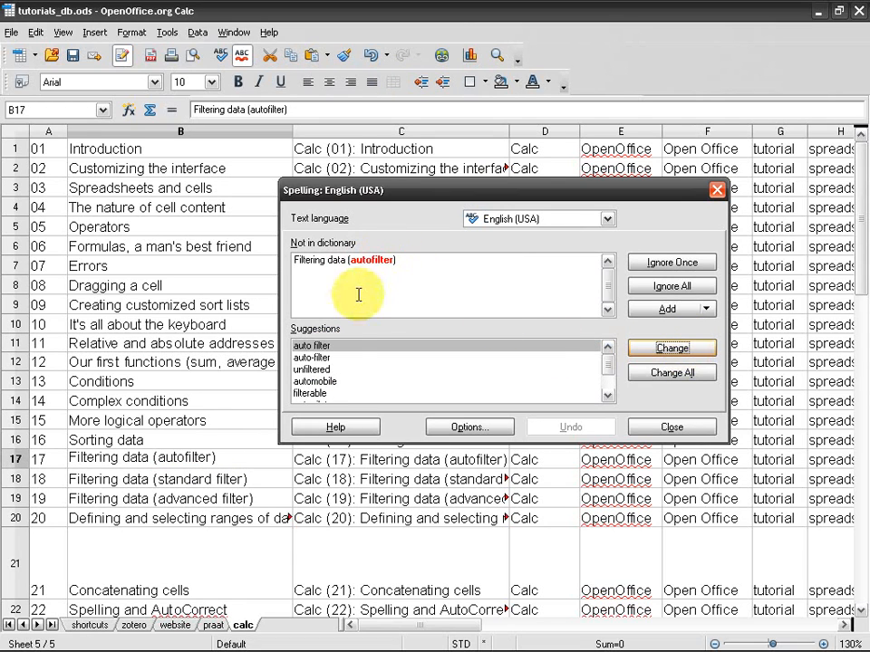
Ignore all occurrences of "autofilter", "AutoCorrect", "sumprod" and "OpenOffice", and finish the spellcheck from the beginning of the sheet.
click(676, 288)
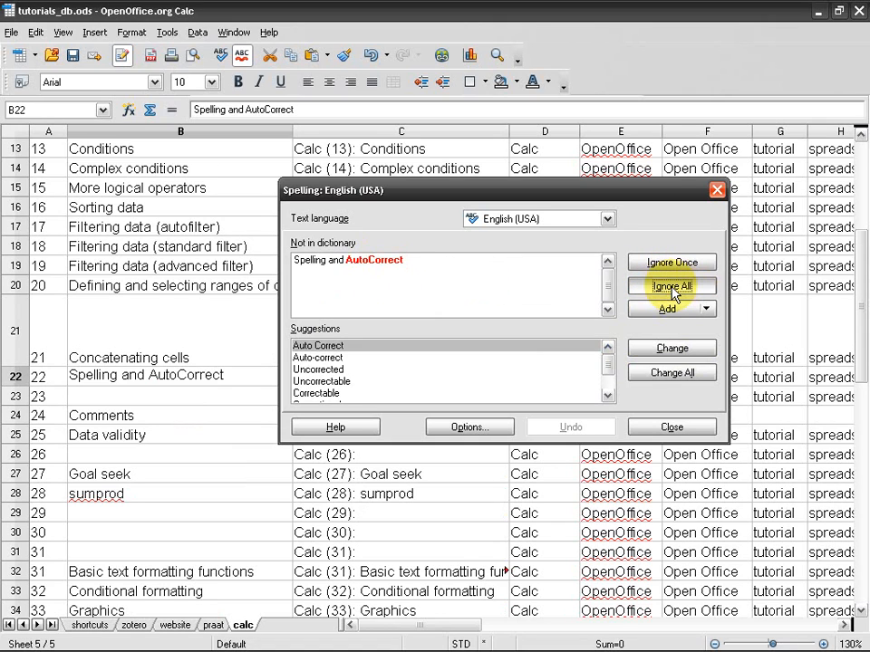
click(672, 290)
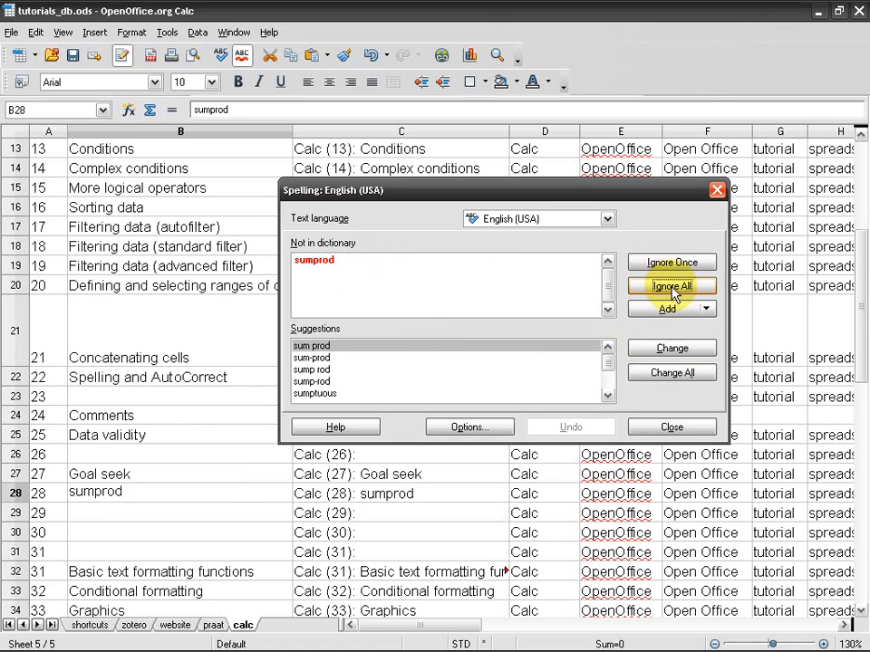
click(674, 292)
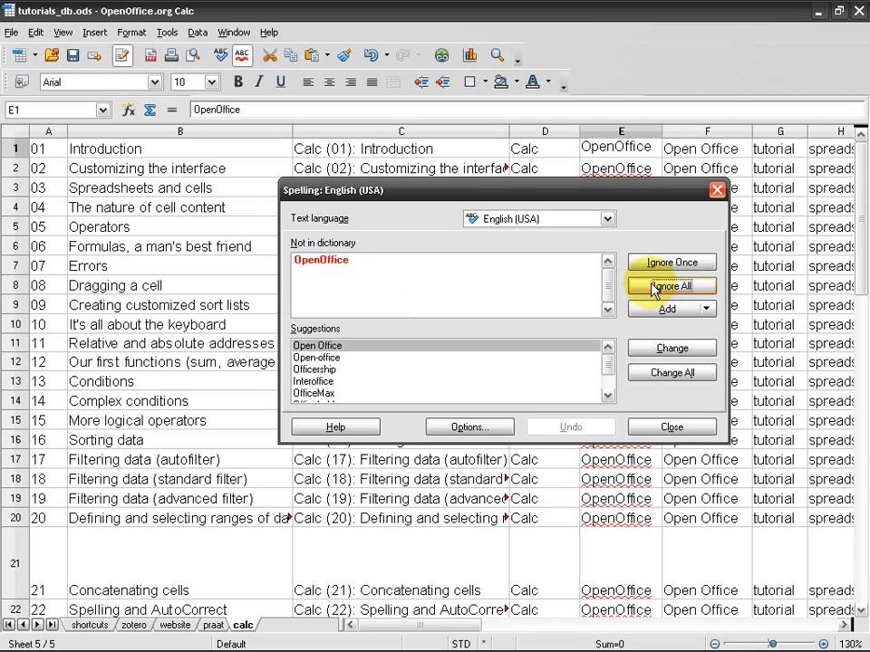
click(674, 288)
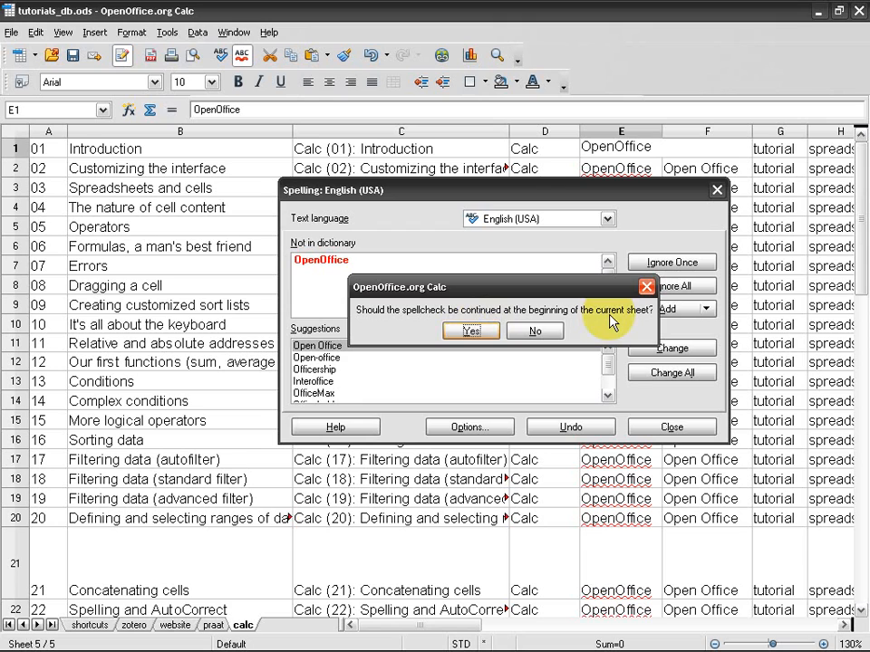
click(470, 332)
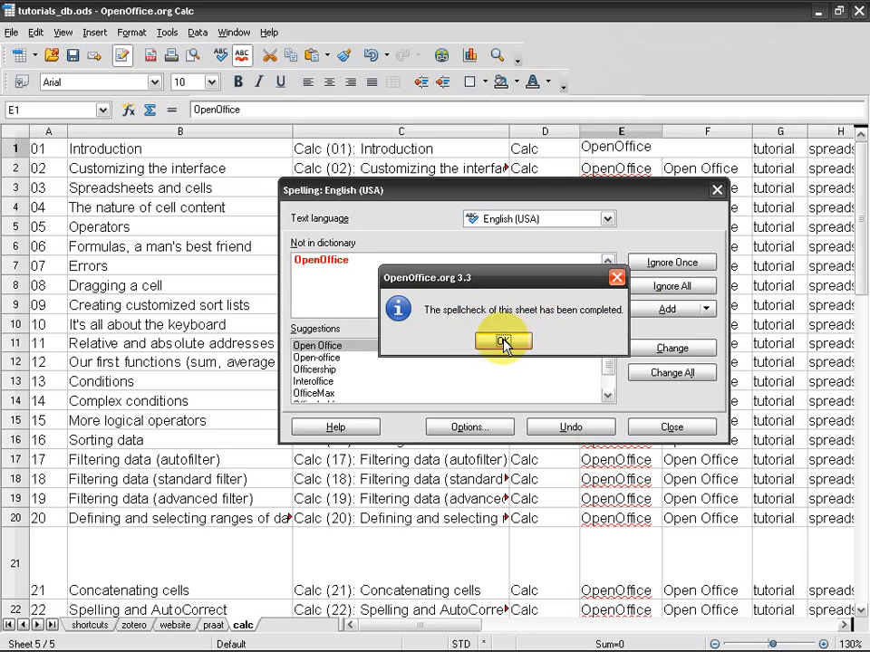
click(502, 342)
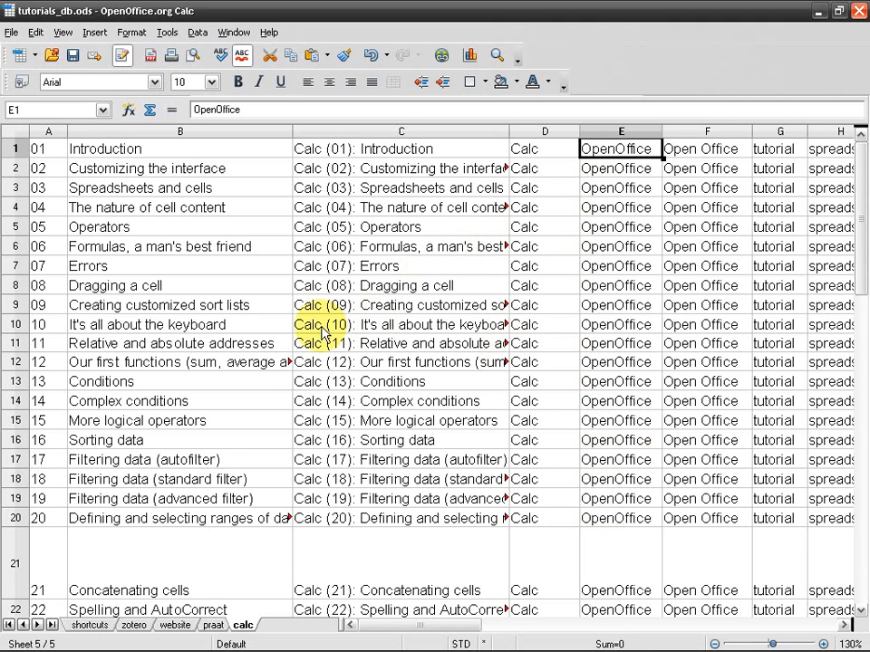
Switch to the Untitled 1.ods spreadsheet and enable the AutoCorrect option "Correct TWo INitial CApitals".
mouse_move(410, 643)
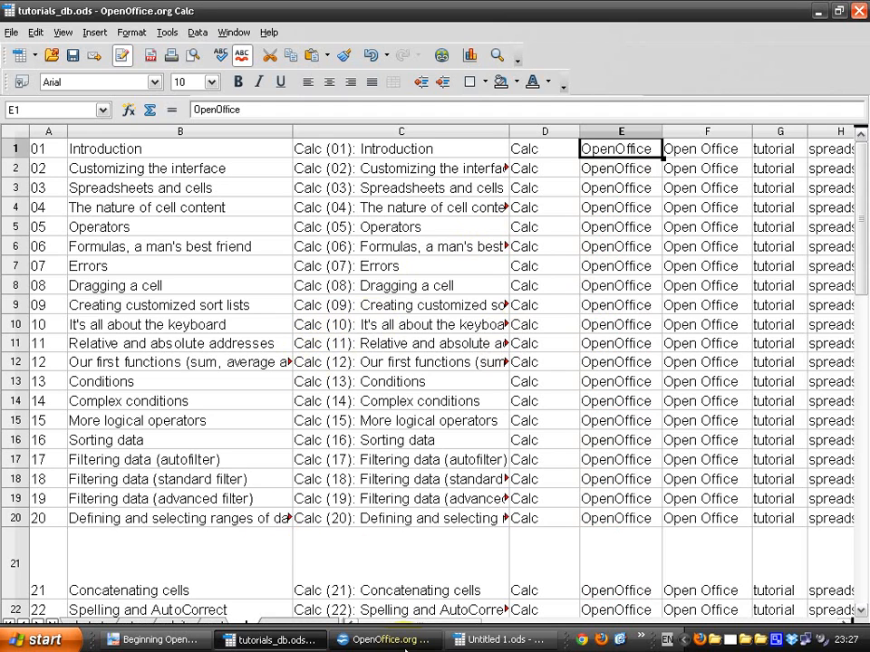
click(478, 640)
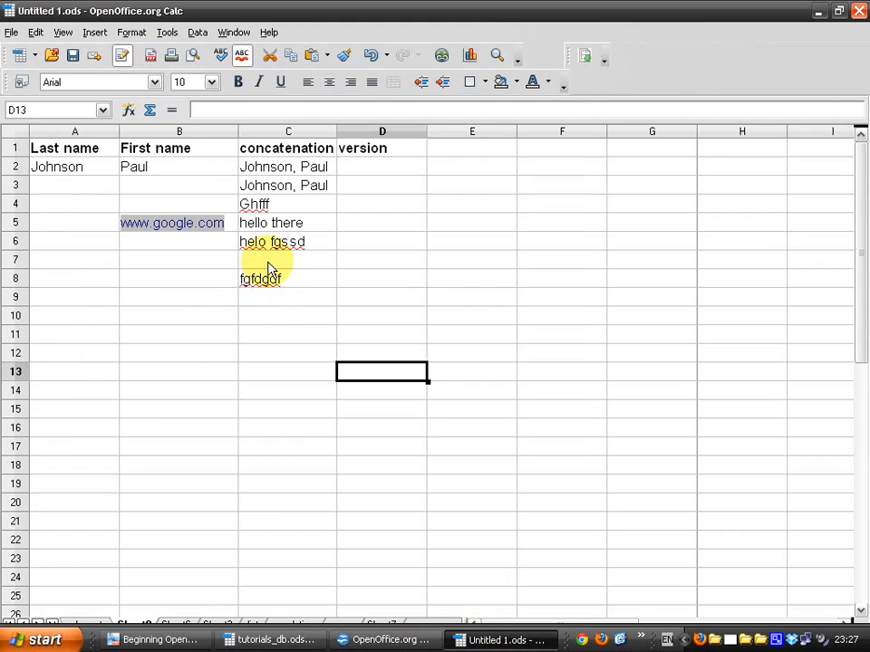
click(82, 299)
click(168, 34)
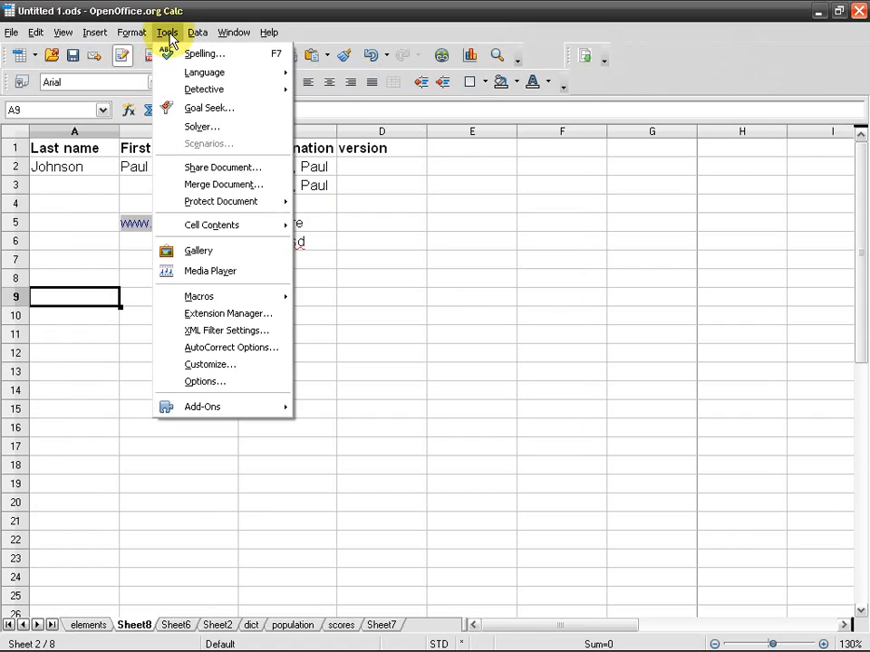
click(272, 354)
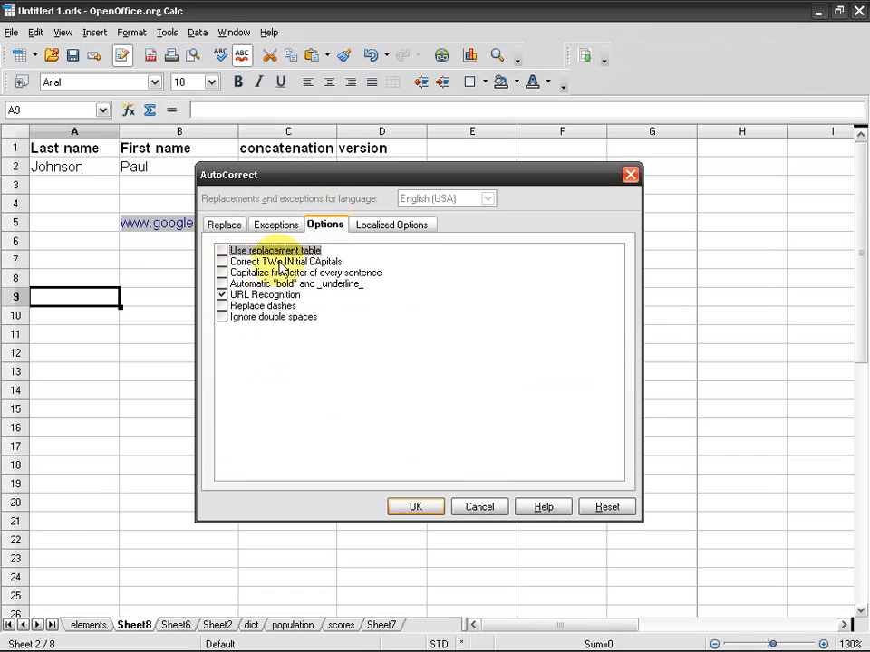
click(222, 261)
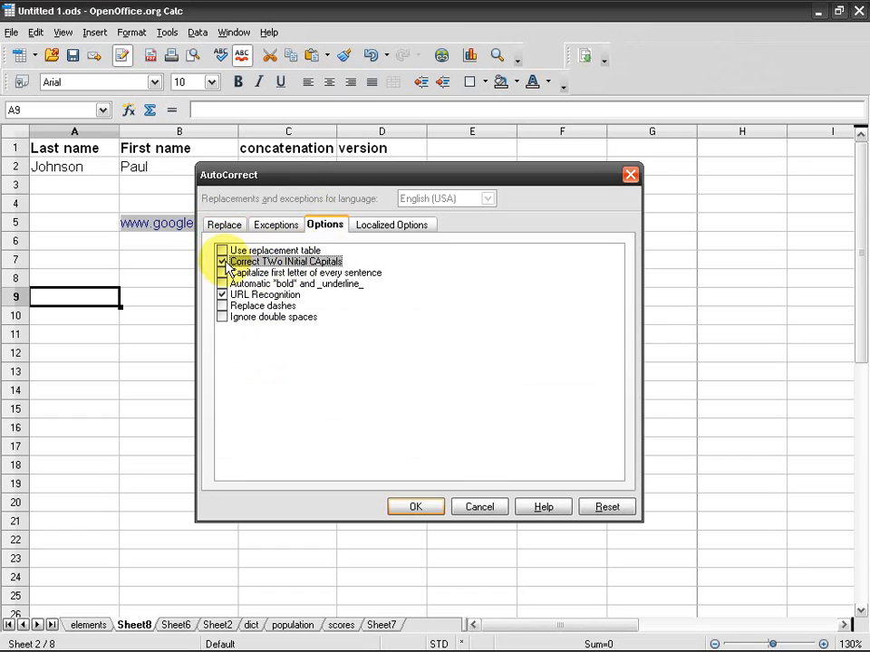
click(417, 507)
Enter "WOrergkgjkdhf" in cell B9 to test the correction of two initial capitals.
click(195, 302)
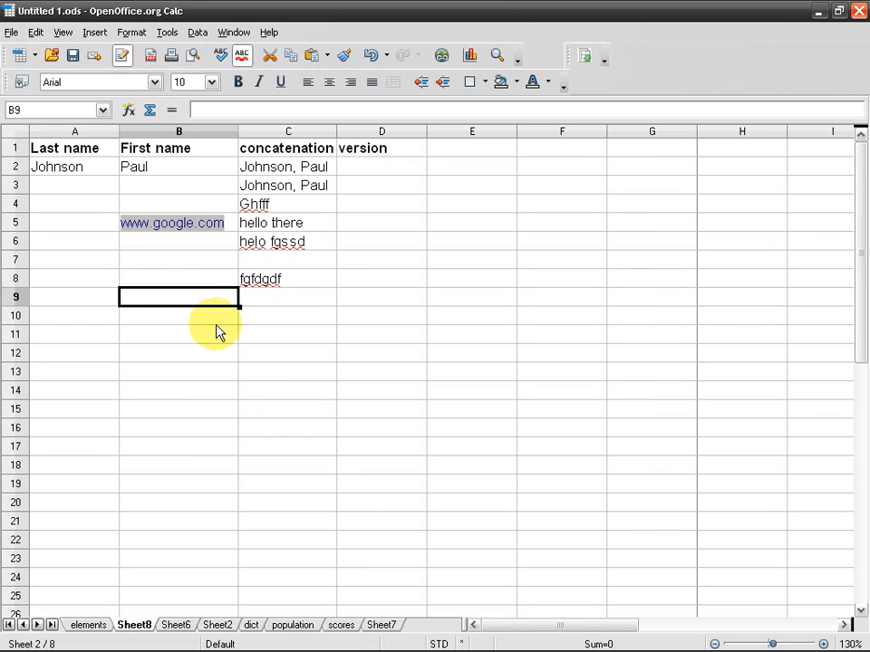
text(OW)
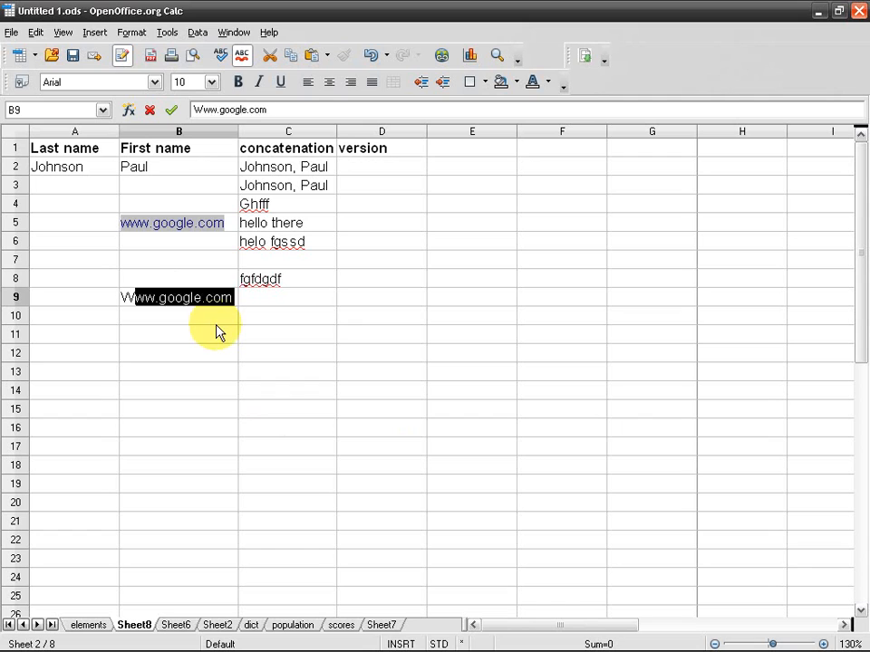
text(Orergkgjkdhf)
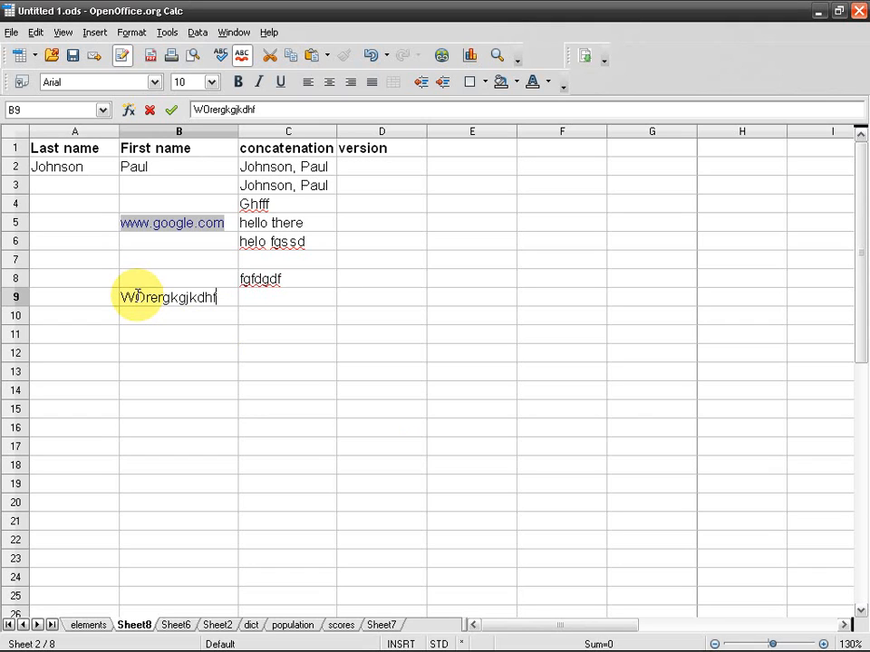
key(Return)
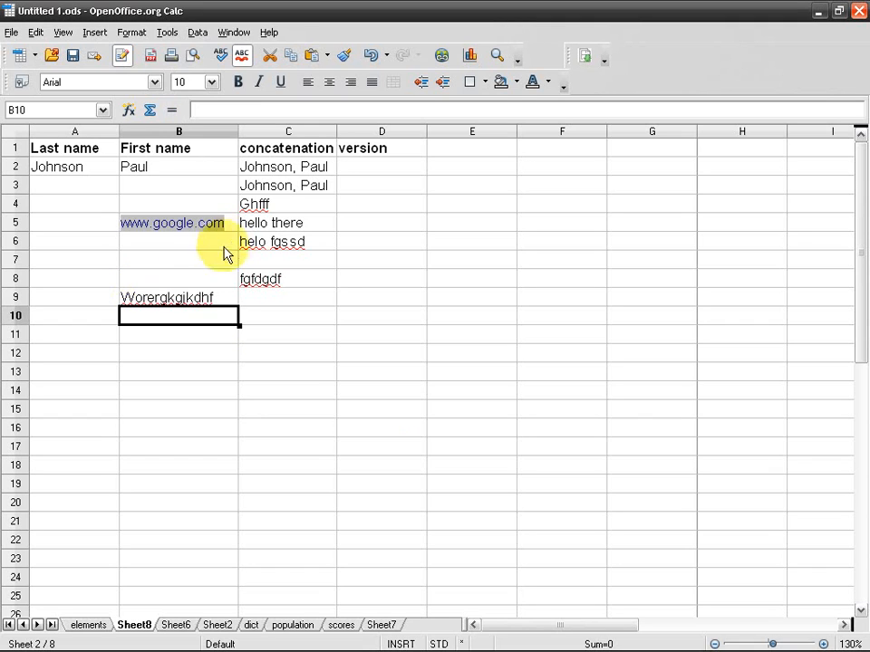
Review the available AutoCorrect options, including automatic bold and underline, and close the dialog.
click(166, 32)
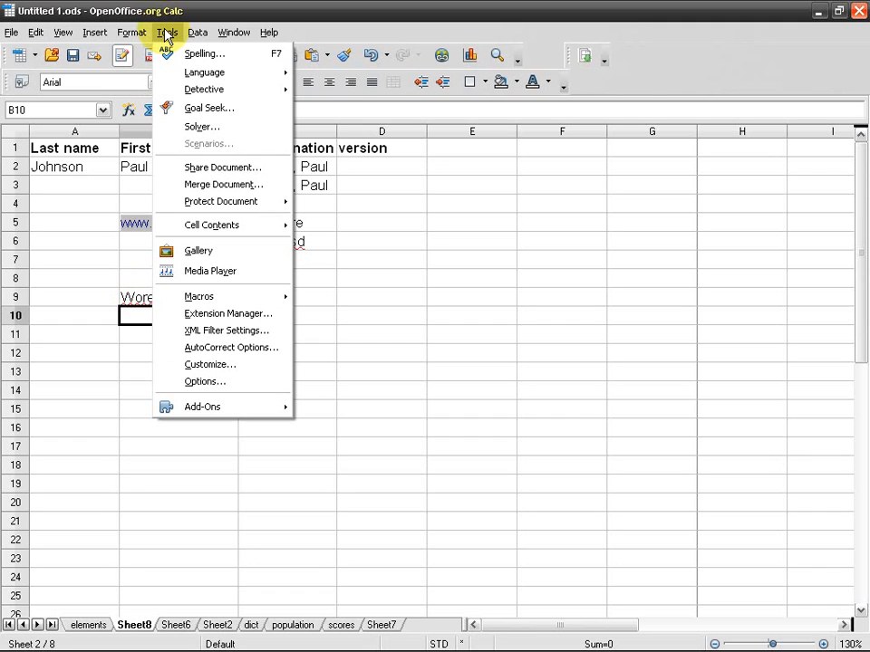
click(255, 351)
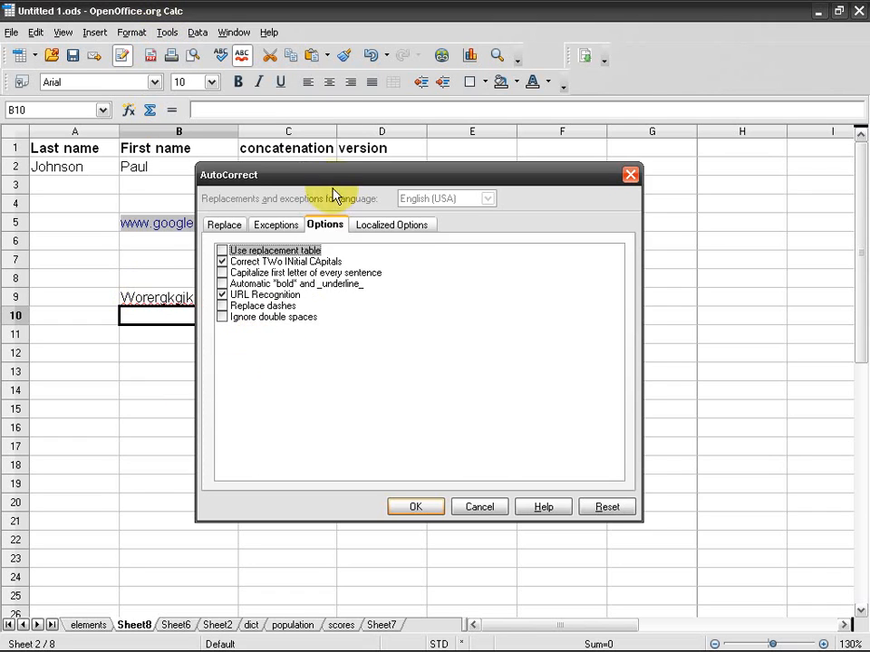
drag(334, 196, 404, 189)
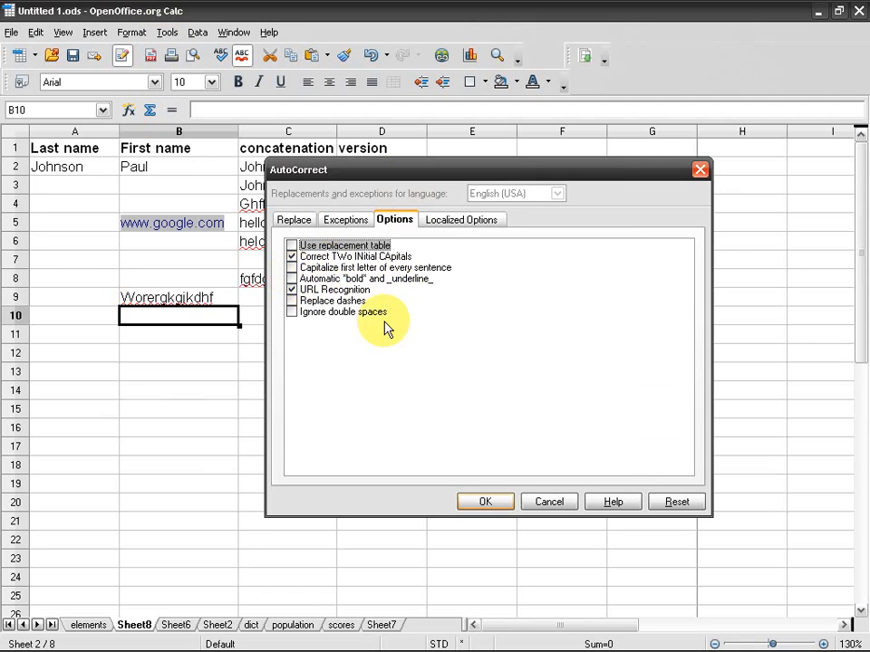
click(487, 500)
click(145, 175)
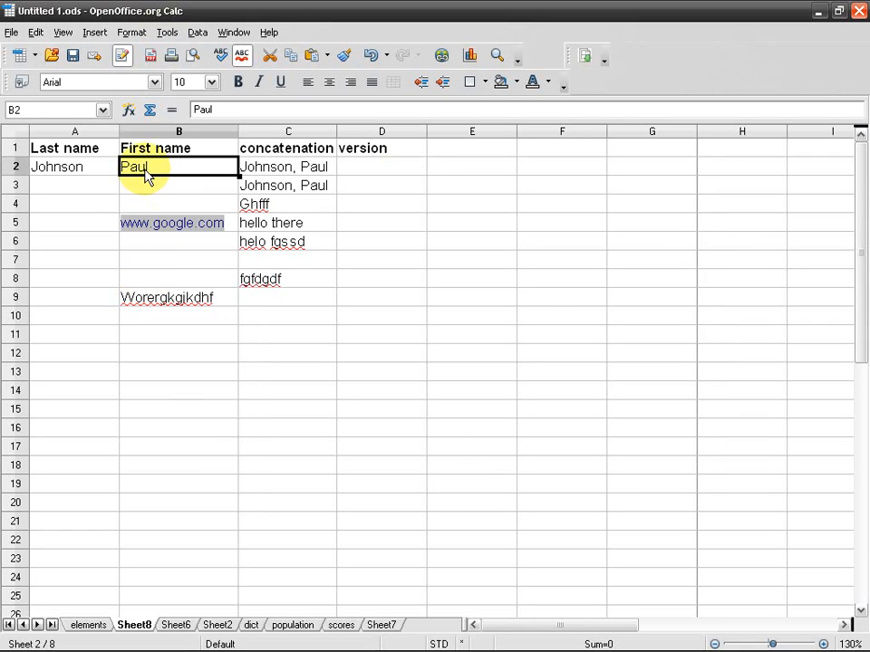
double_click(182, 178)
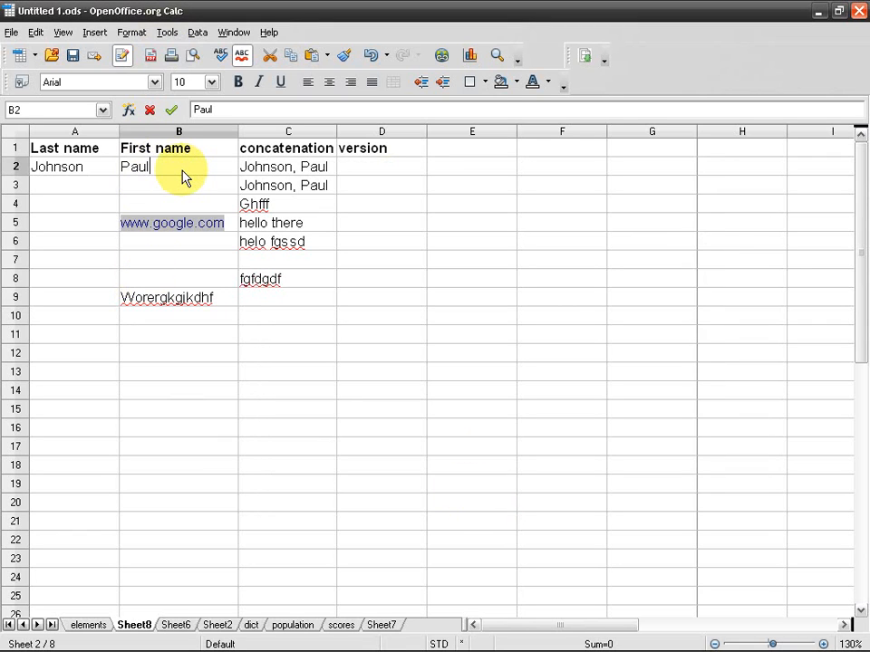
key(Return)
Enter a first name in cell E6 and make it bold.
click(456, 244)
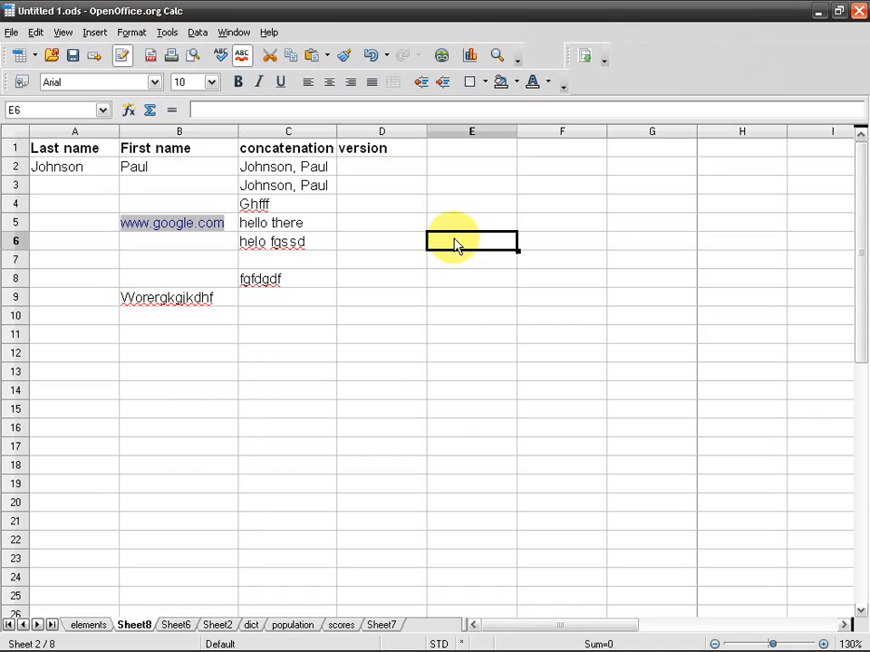
text(Paul)
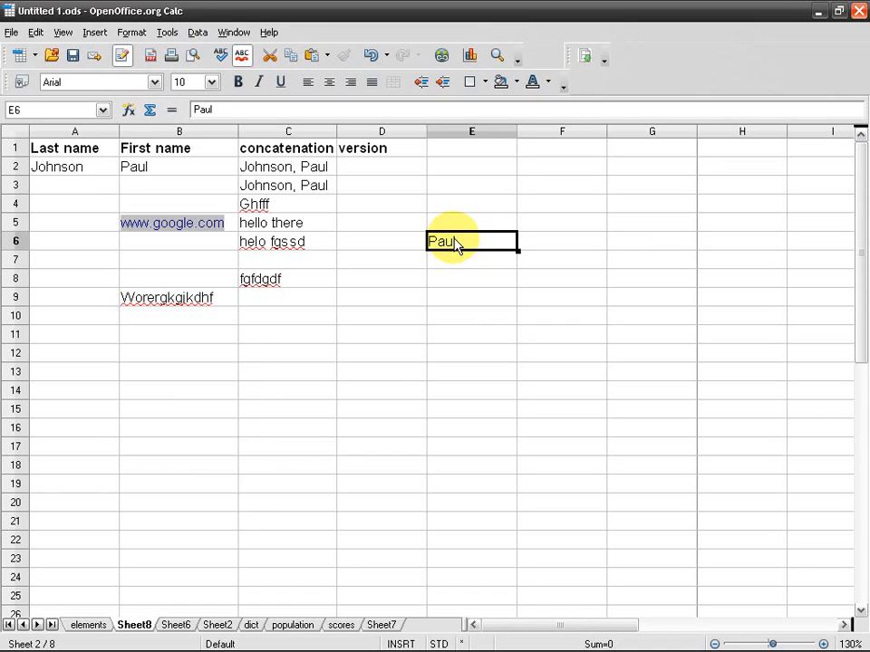
key(ctrl+b)
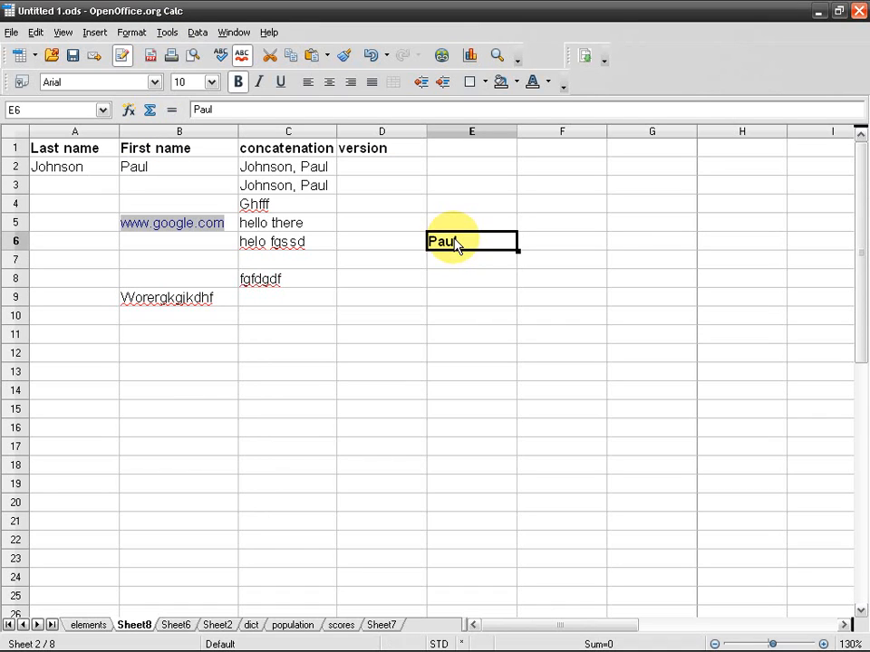
Remove the bold entry from cell E6 and enter the first name there enclosed in asterisks.
key(Escape)
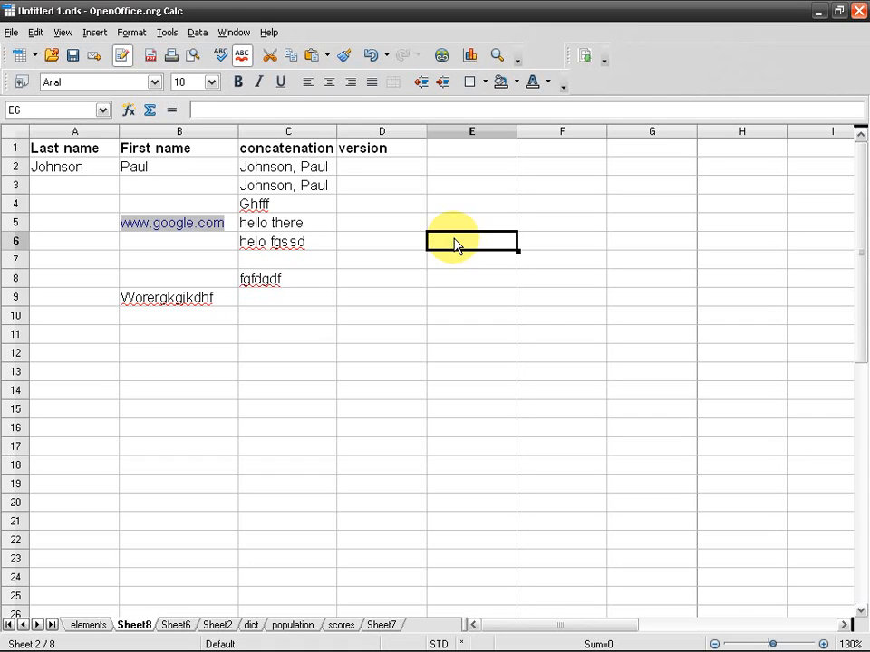
text(*)
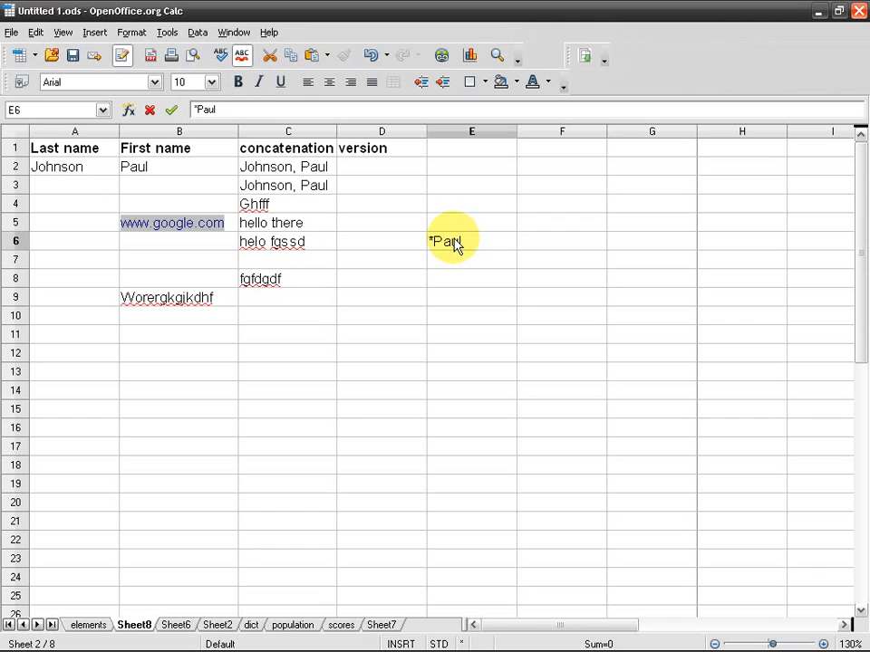
key(Return)
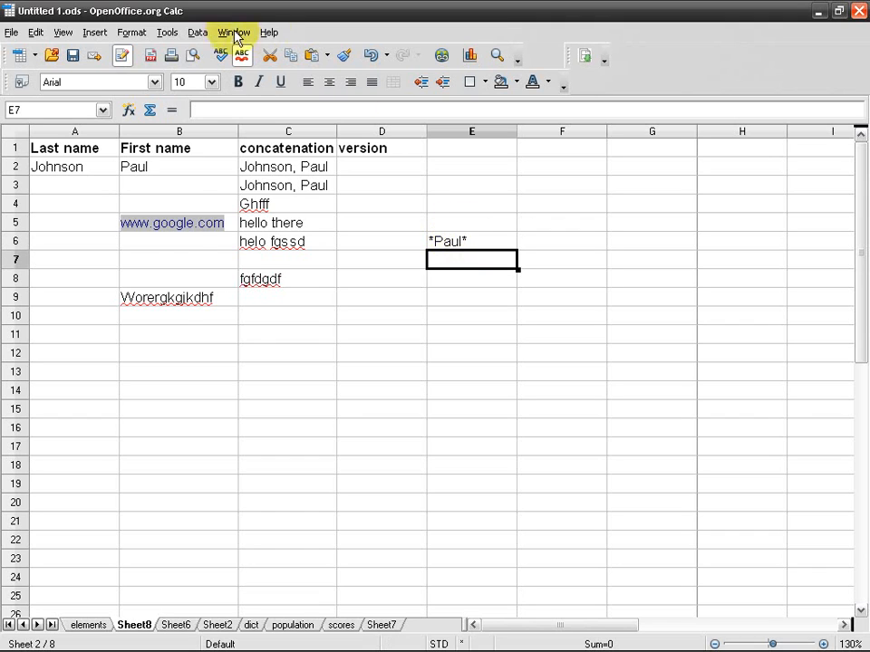
Enable the AutoCorrect option "Automatic *bold* and _underline_".
click(167, 33)
click(233, 350)
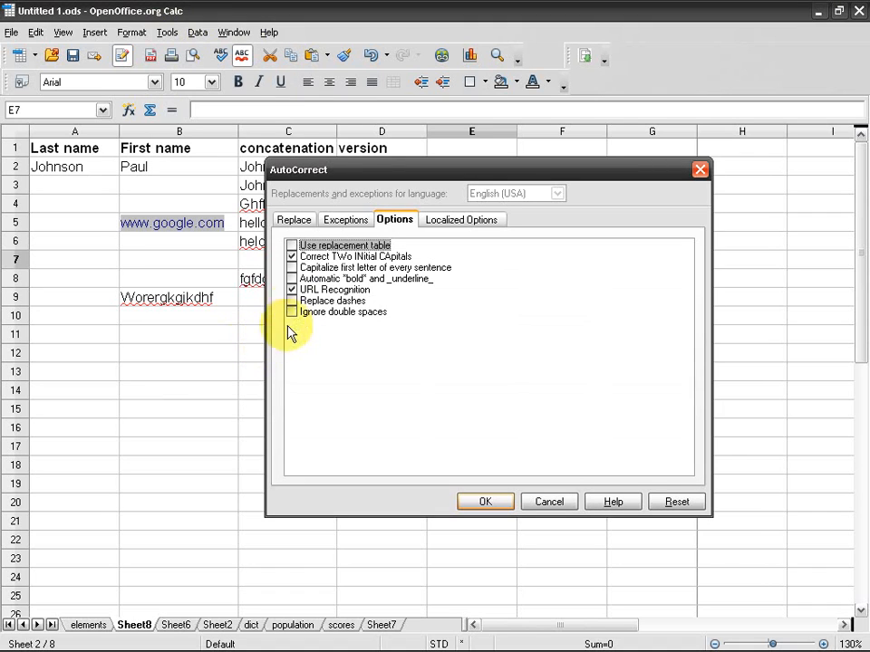
click(292, 279)
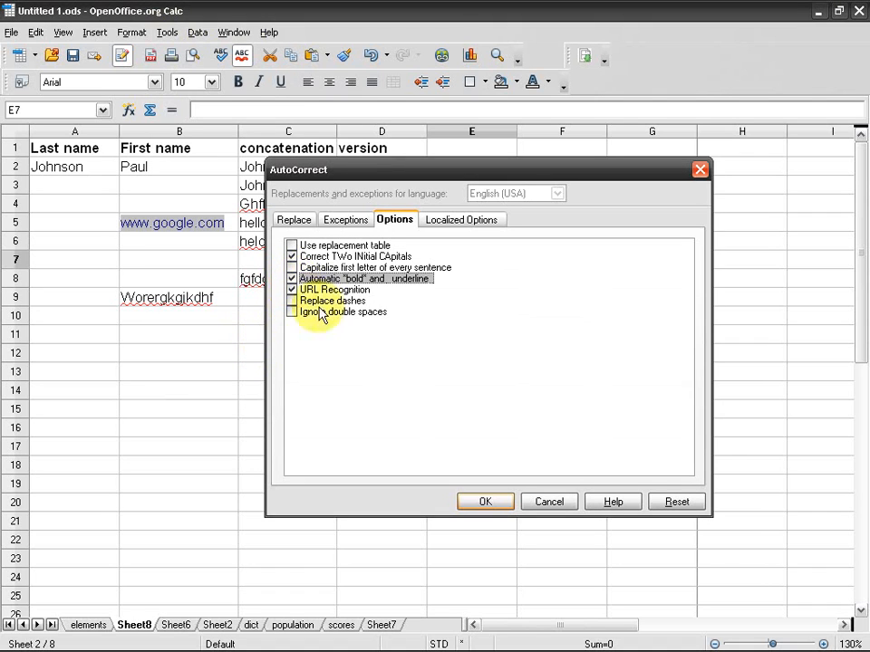
click(486, 503)
Enter the first name enclosed in asterisks in cell E7 to test automatic bold.
click(489, 253)
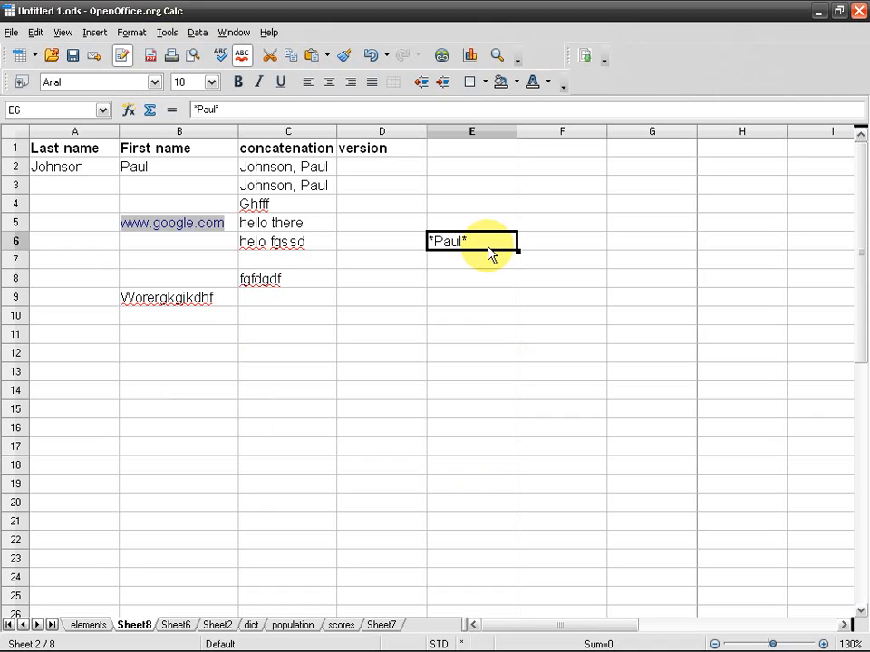
key(Return)
text(*)
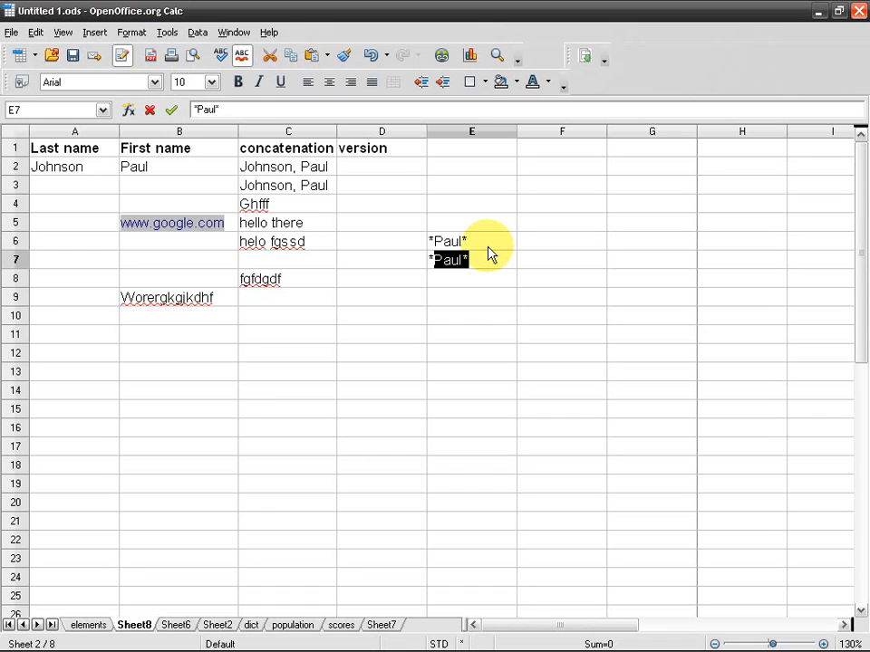
key(Delete)
text(Paul)
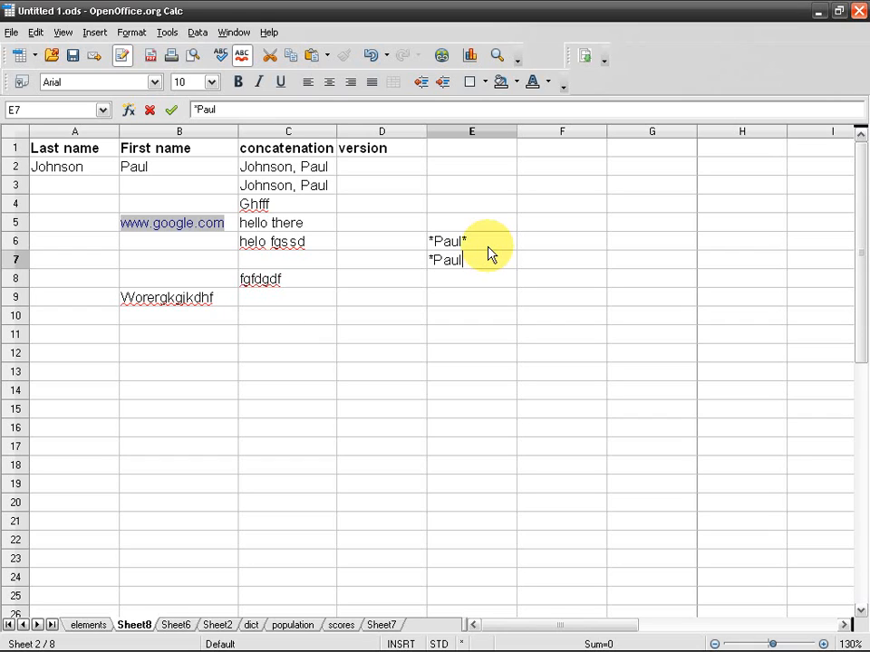
text(*)
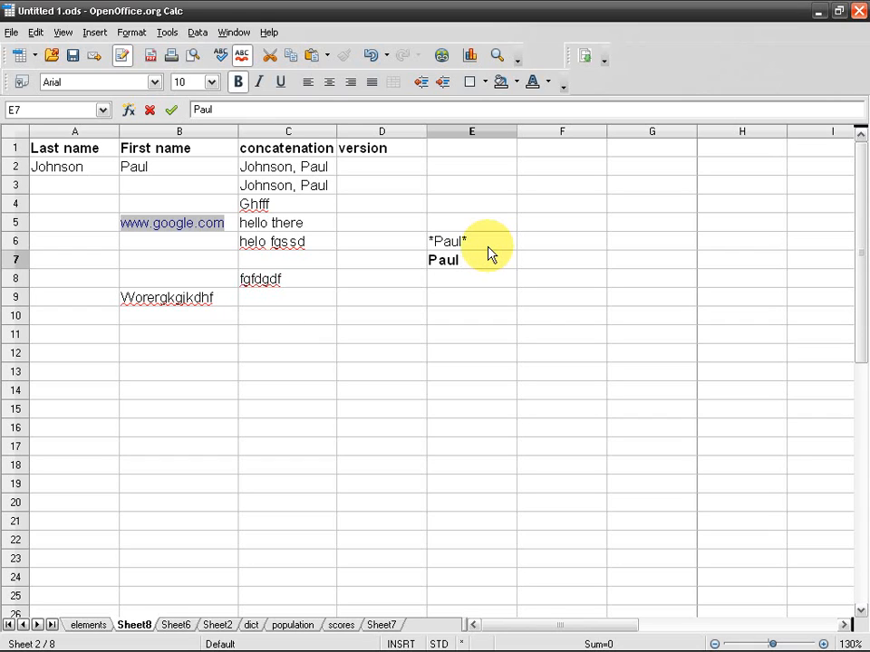
key(Return)
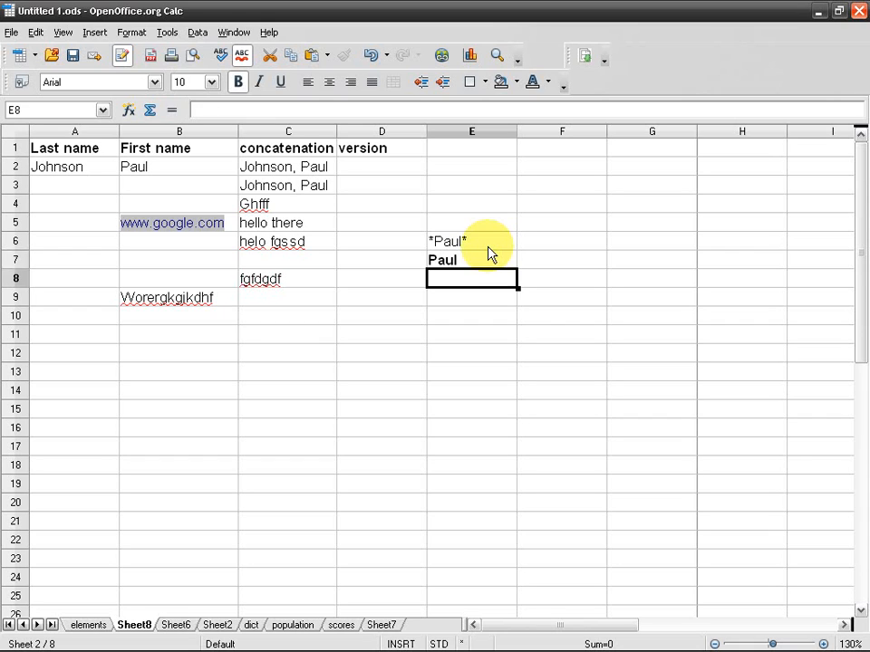
Clear the asterisk-enclosed entry from cell E6.
click(489, 257)
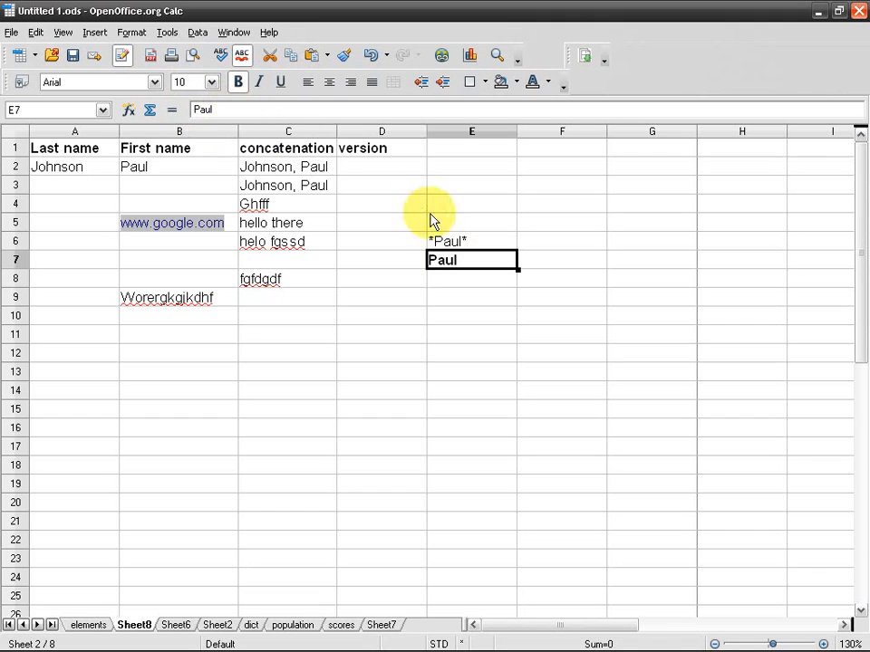
click(468, 242)
key(Delete)
Enter the first name enclosed in underscores in cell E8 to test automatic underline, and check the cell's formatting.
click(466, 282)
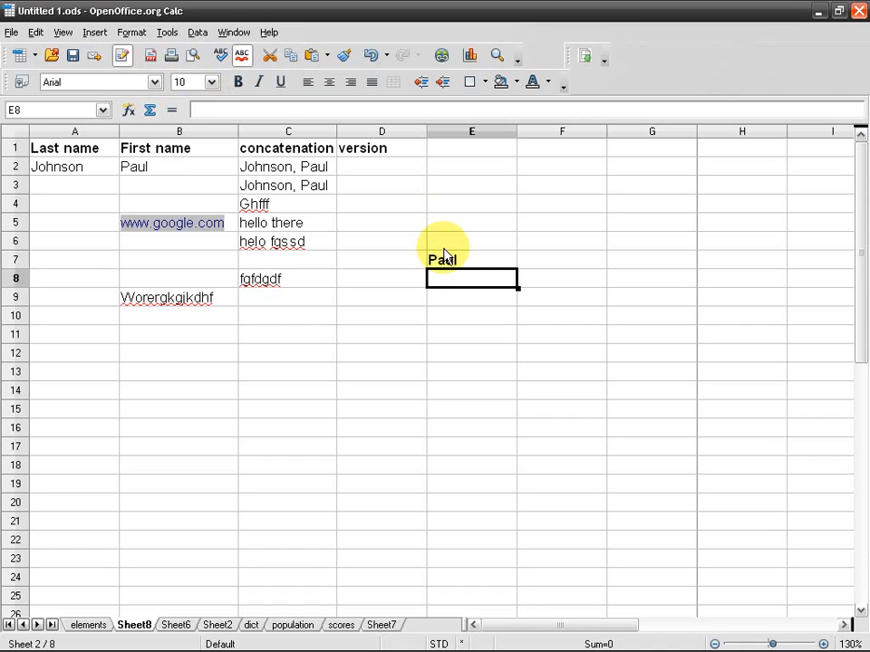
key(F2)
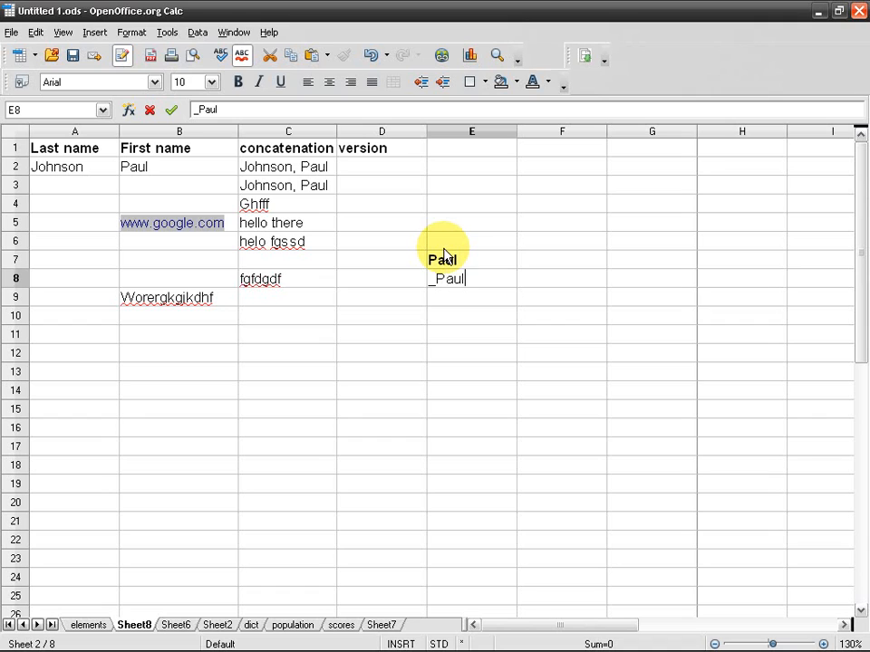
text(_Paul_)
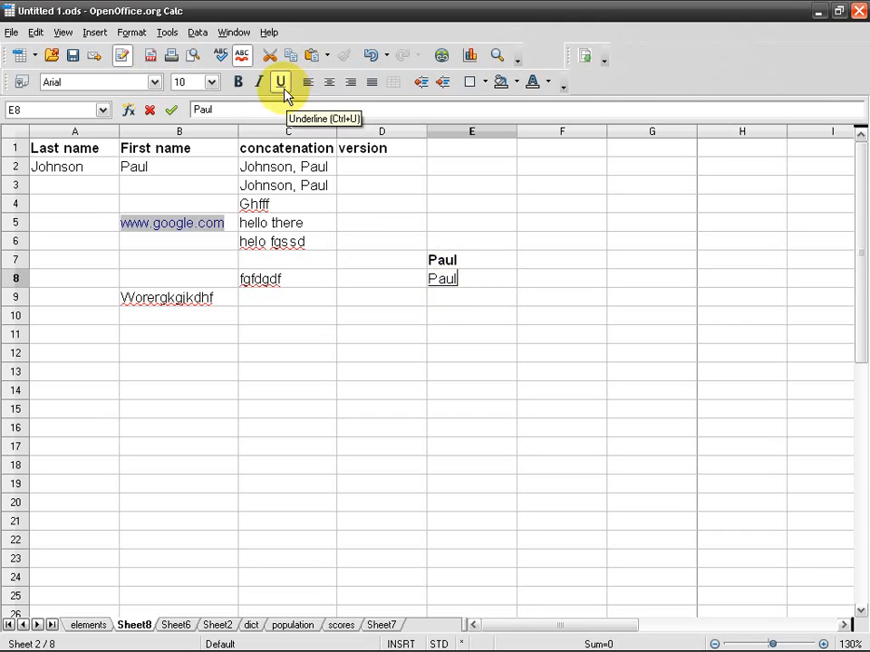
key(Return)
click(449, 283)
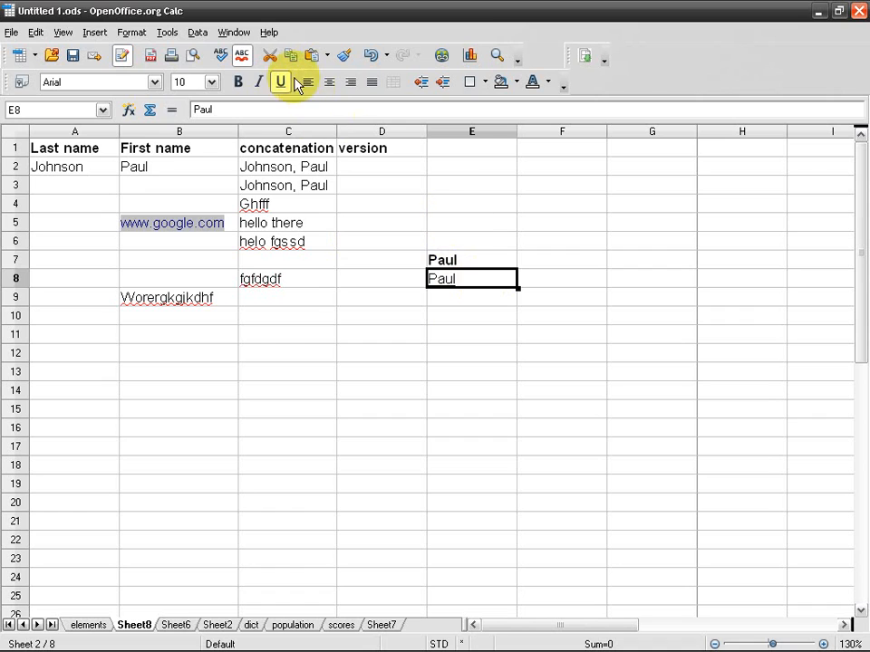
click(476, 331)
click(459, 278)
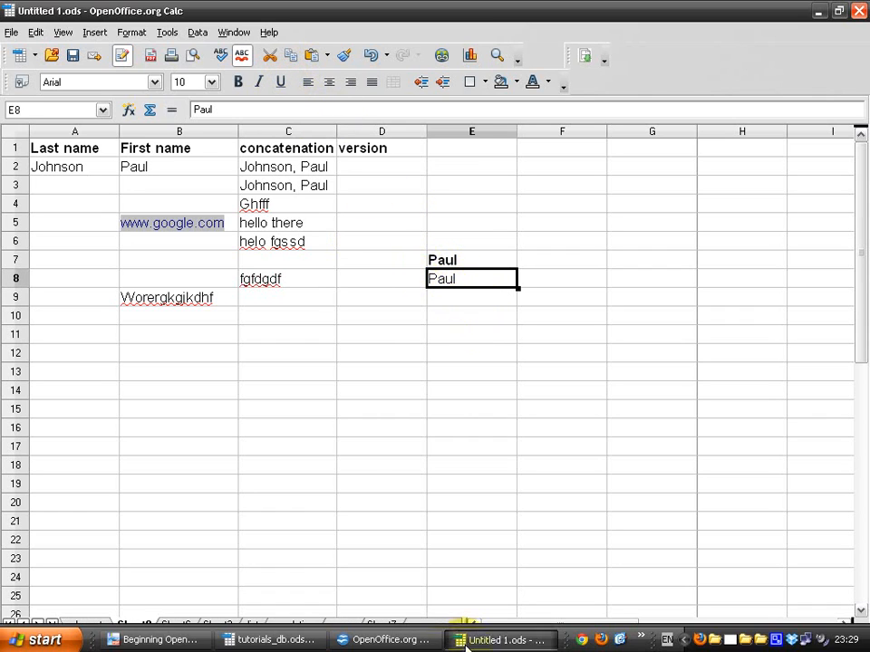
Disable the AutoCorrect options "Correct TWo INitial CApitals" and "Automatic *bold* and _underline_", keeping only URL Recognition enabled.
click(167, 32)
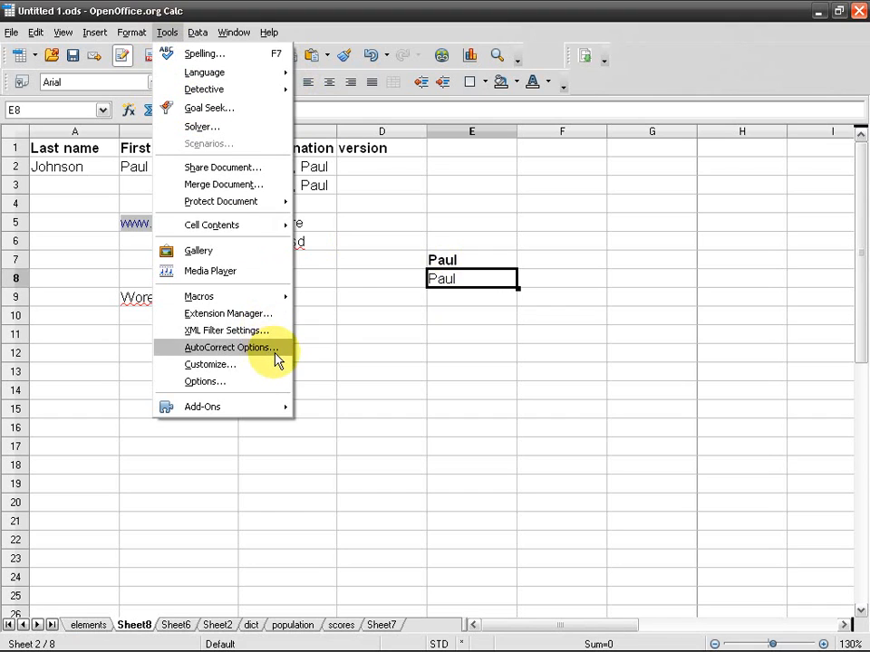
click(231, 348)
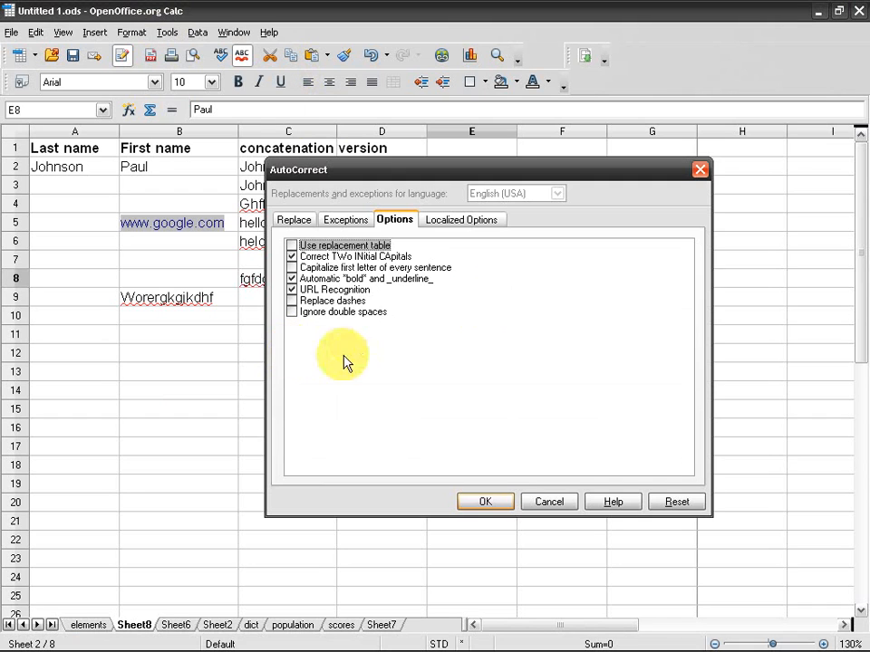
click(291, 257)
click(291, 268)
click(291, 278)
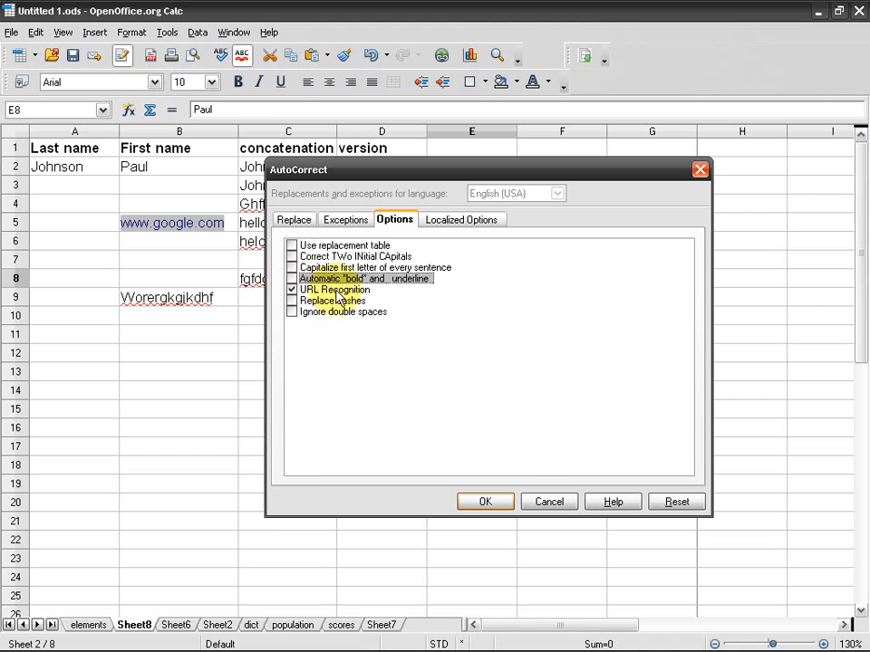
click(485, 501)
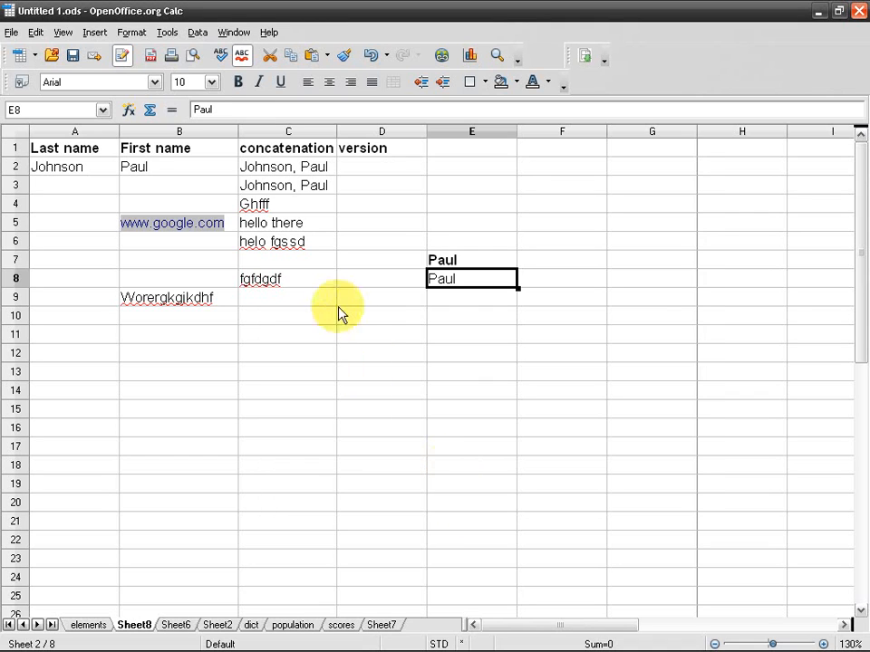
click(378, 303)
text(www.google.com)
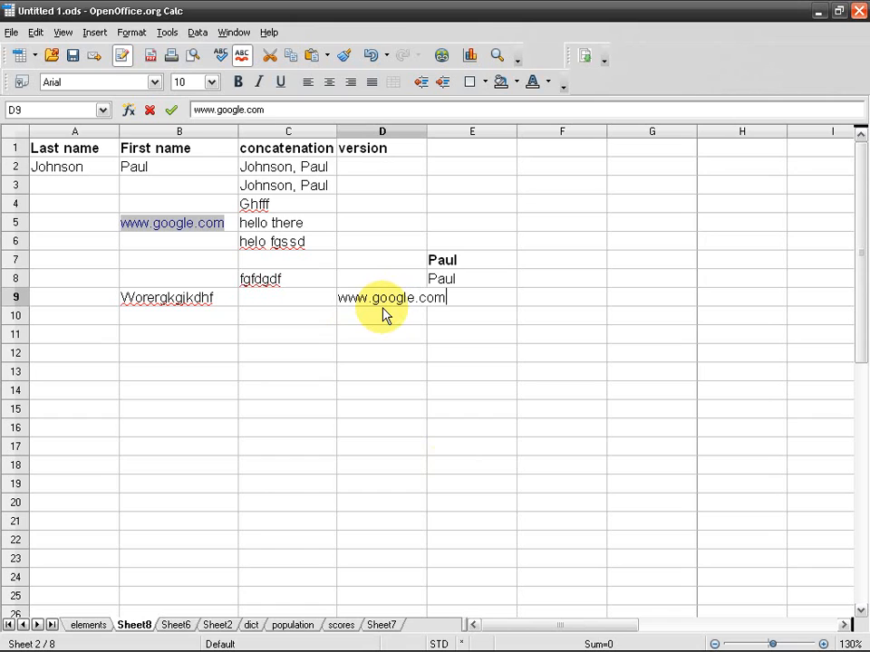
key(Return)
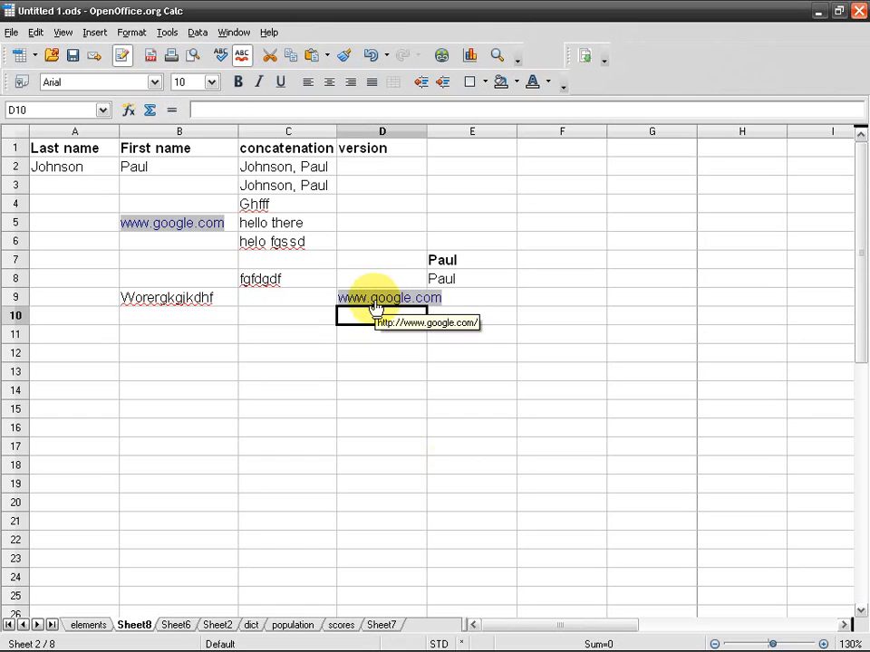
click(375, 306)
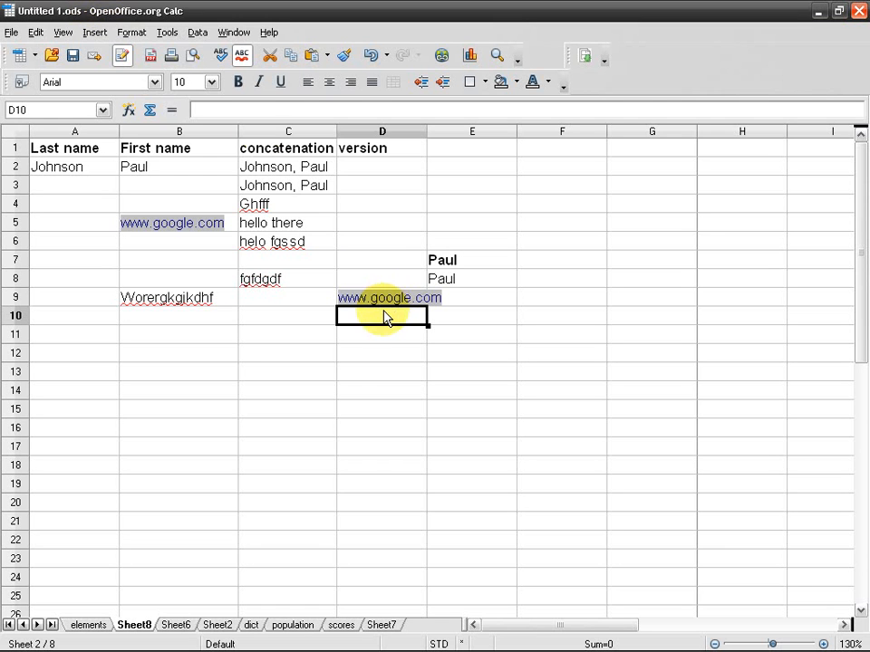
Disable the AutoCorrect option "URL Recognition".
click(167, 32)
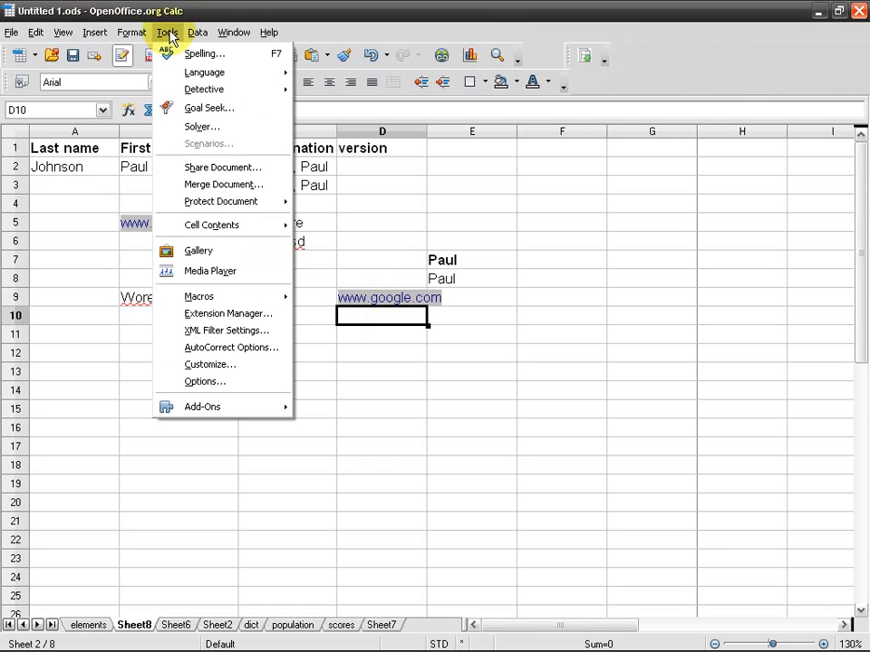
click(244, 347)
click(291, 289)
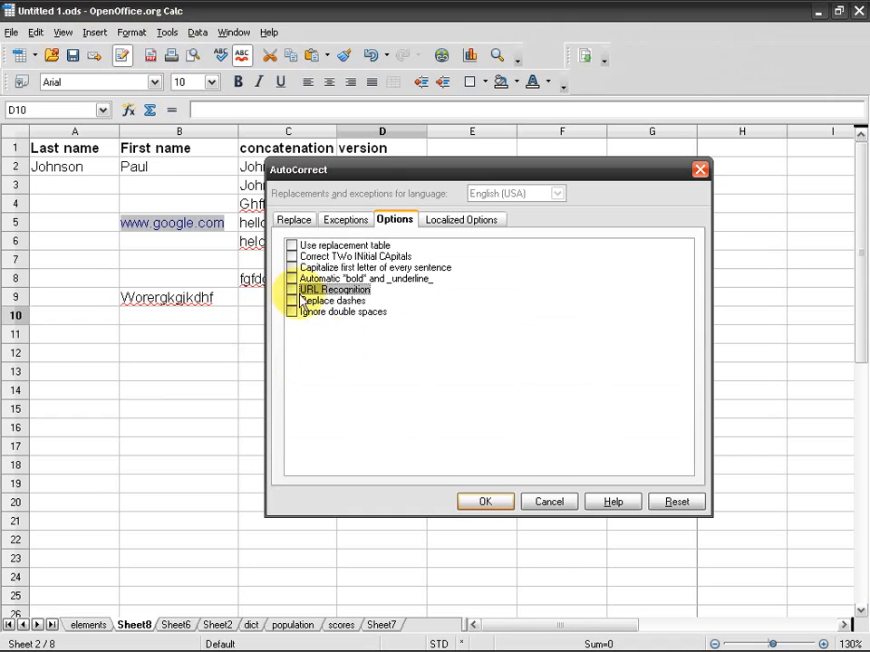
click(484, 504)
click(372, 355)
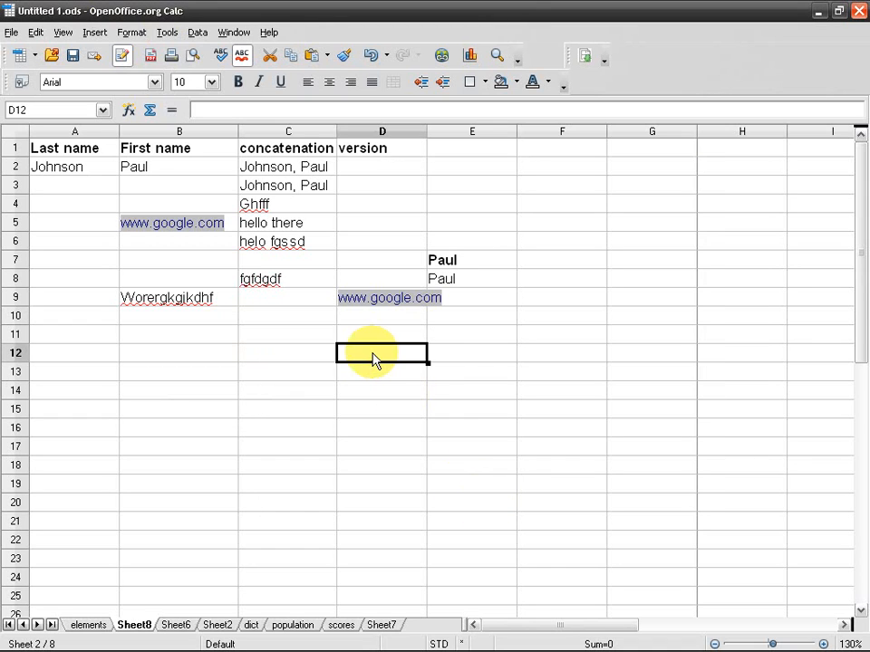
text(www.go)
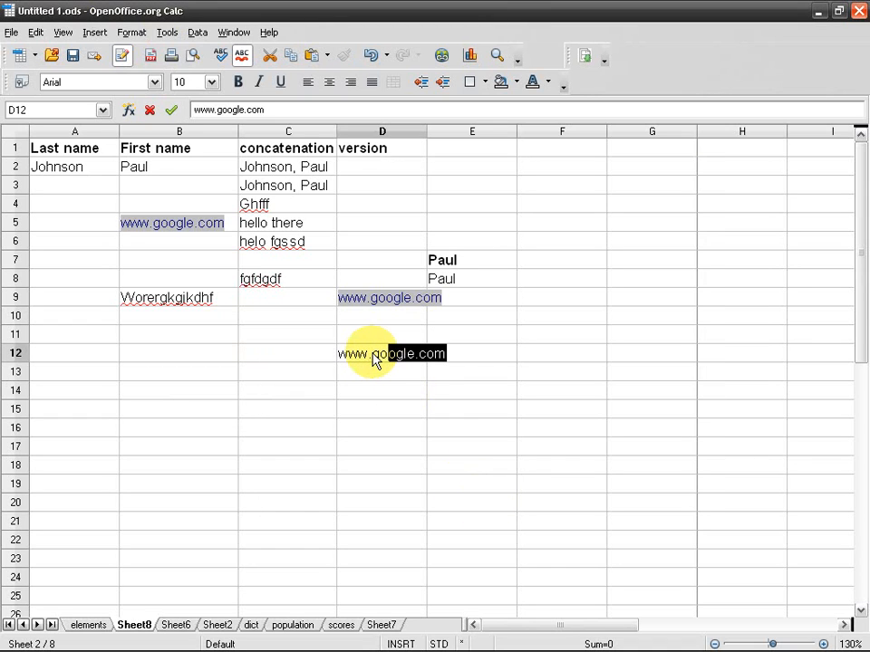
text(ogle.com)
key(Return)
click(375, 355)
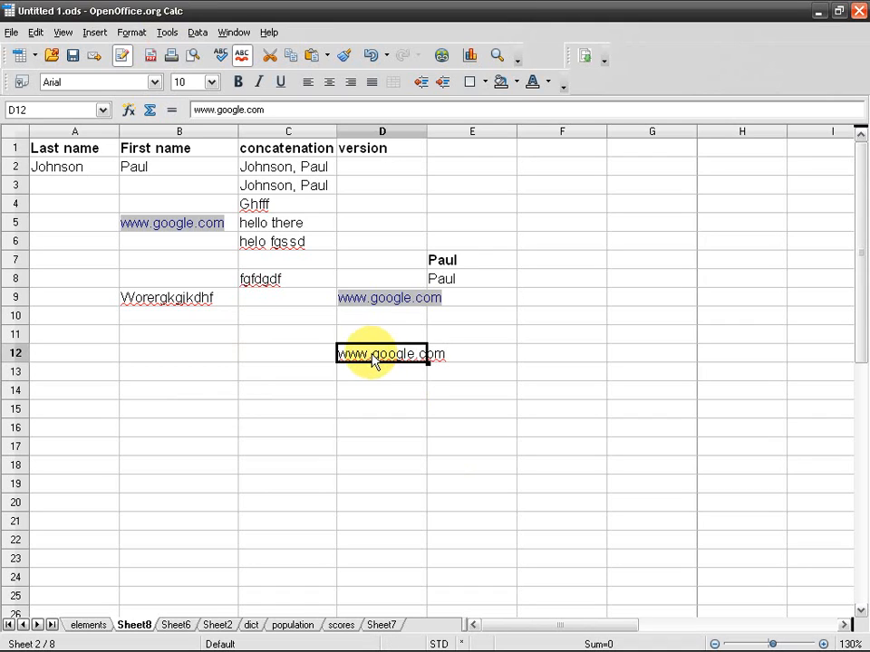
drag(428, 133, 467, 135)
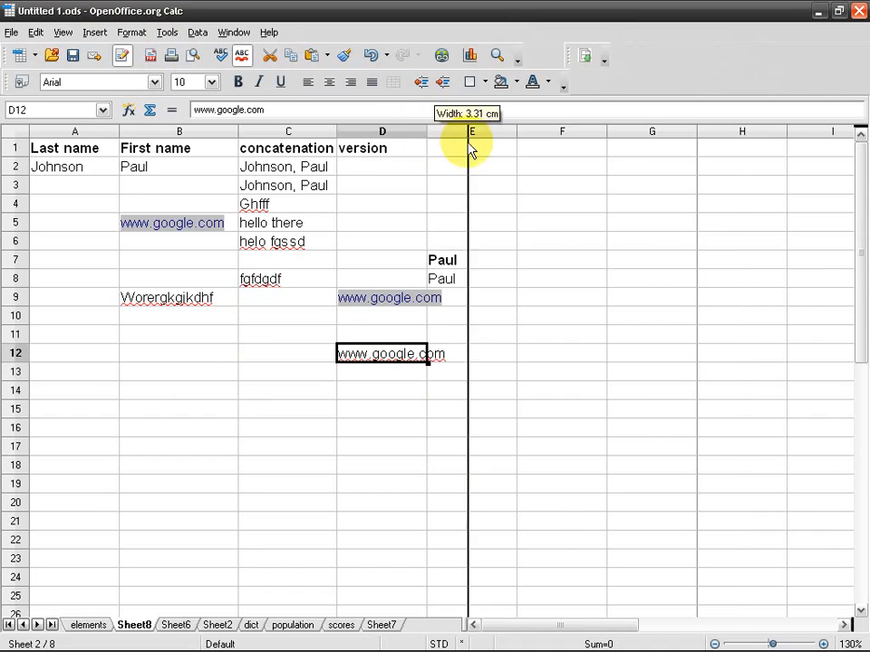
Enable the AutoCorrect option "Ignore double spaces".
click(168, 35)
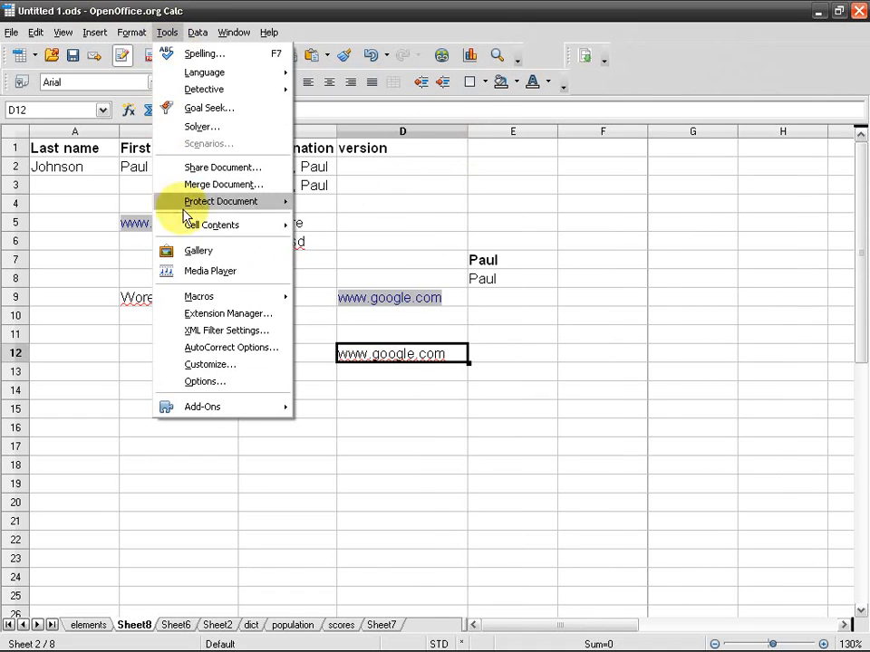
click(262, 350)
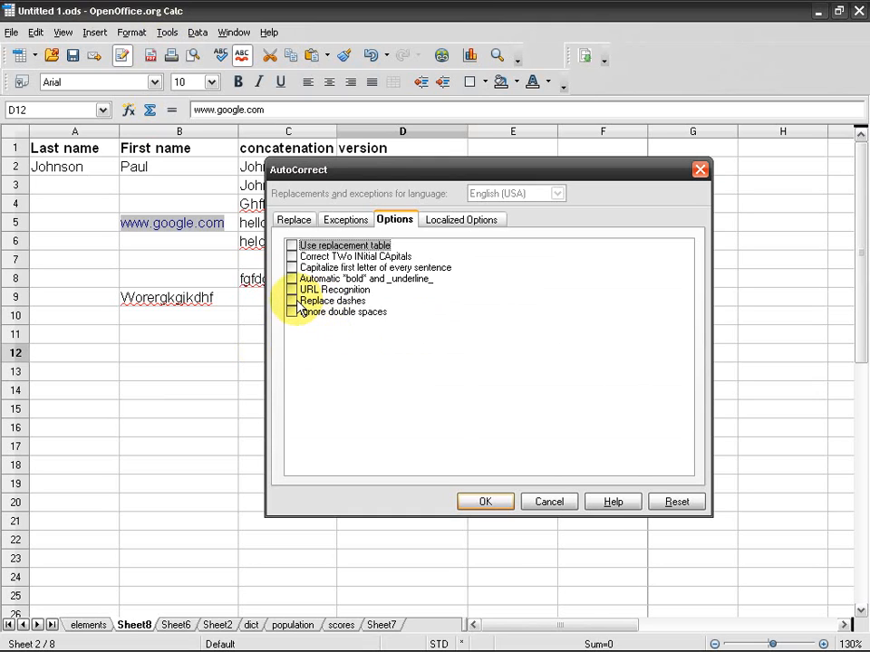
click(292, 313)
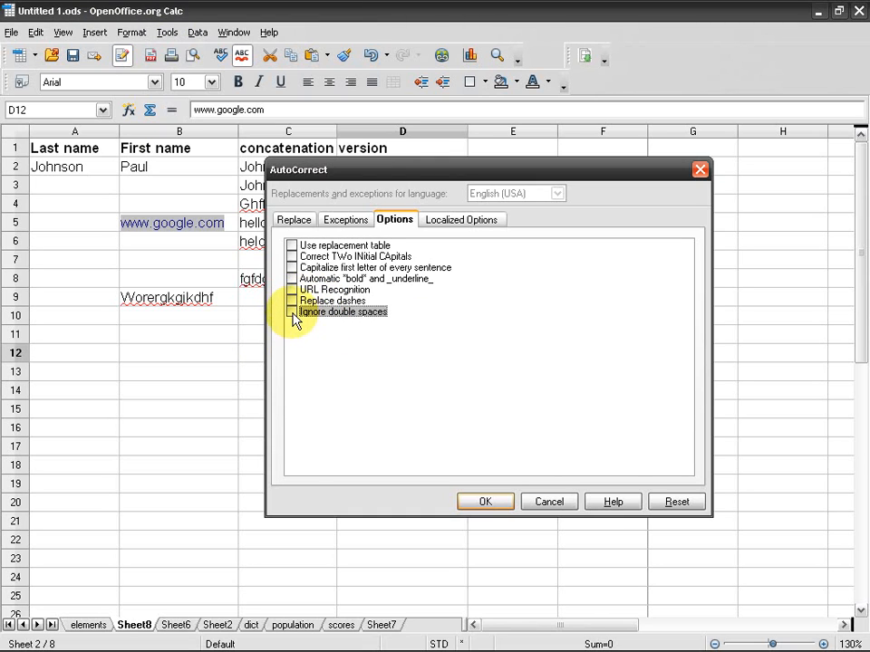
click(485, 501)
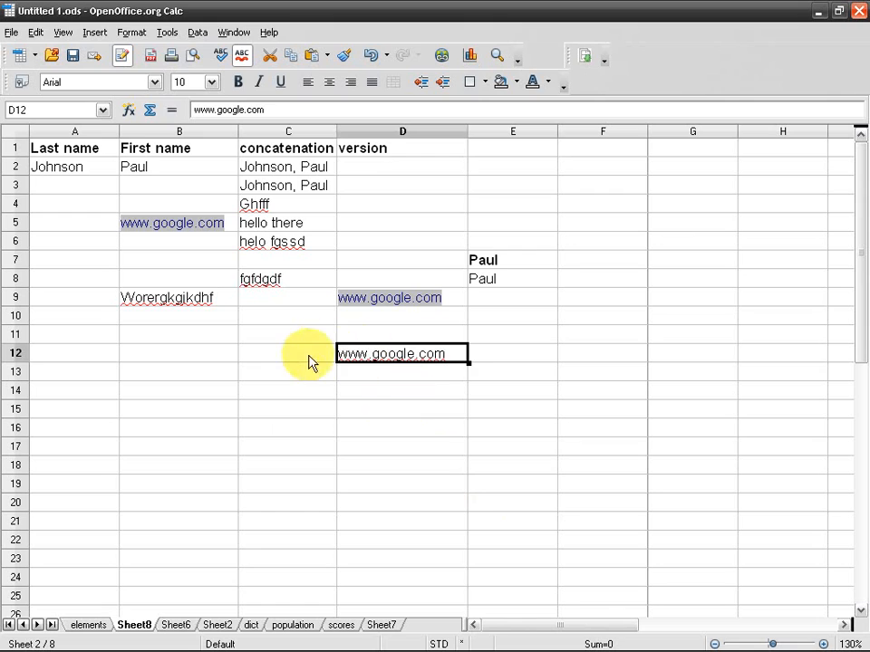
Enter "hgjkf sdkljfskldj ksdjflksdjf" in cell C10 to test ignoring double spaces.
click(276, 319)
text(hgjkf)
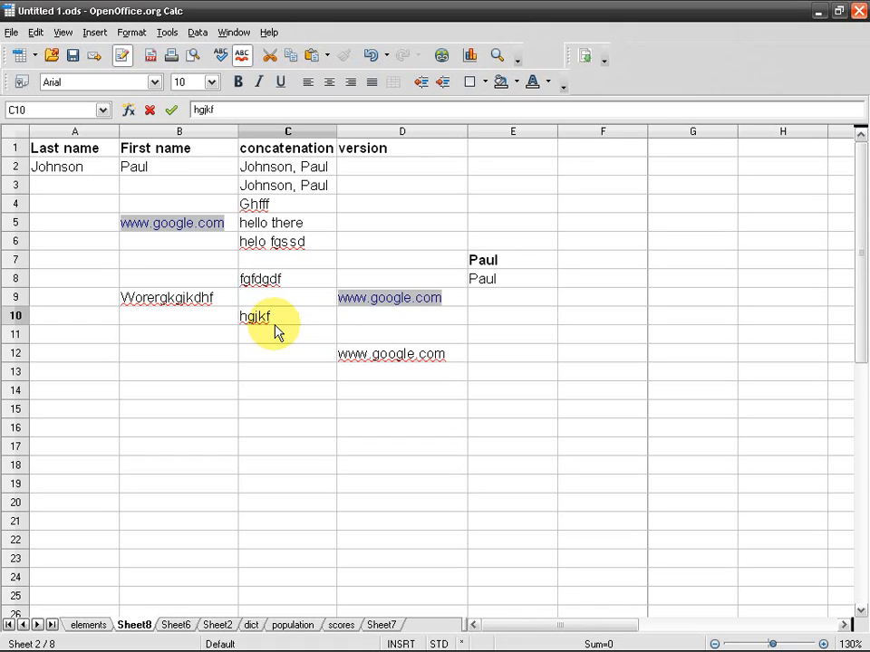
text(sdkljfskldj)
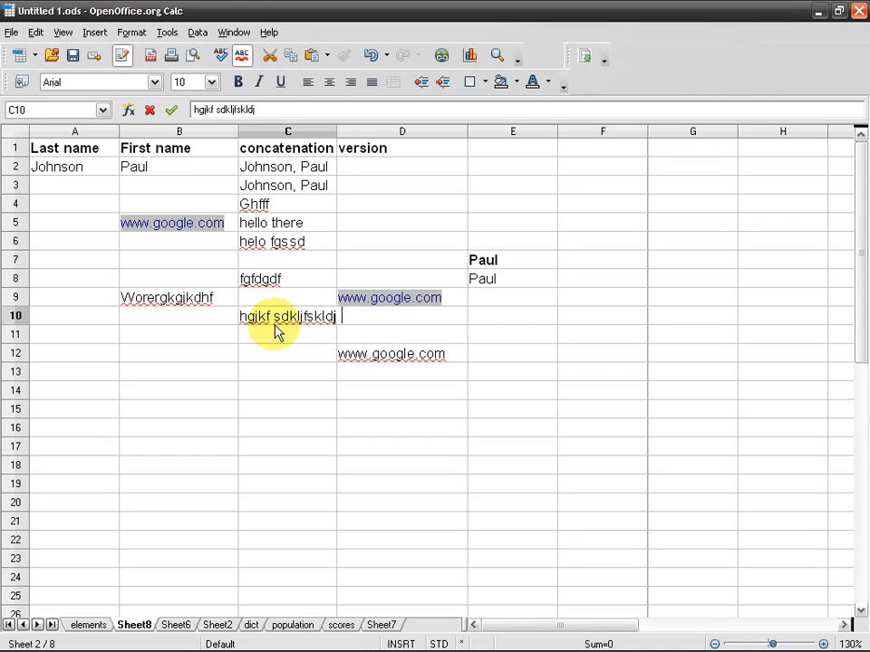
text( ksdjflksdjf)
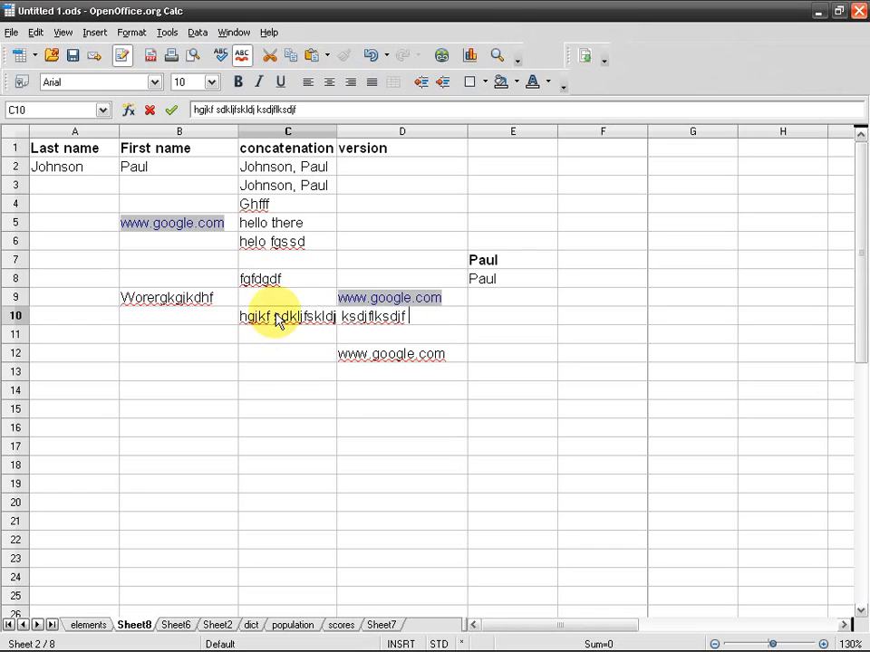
key(Return)
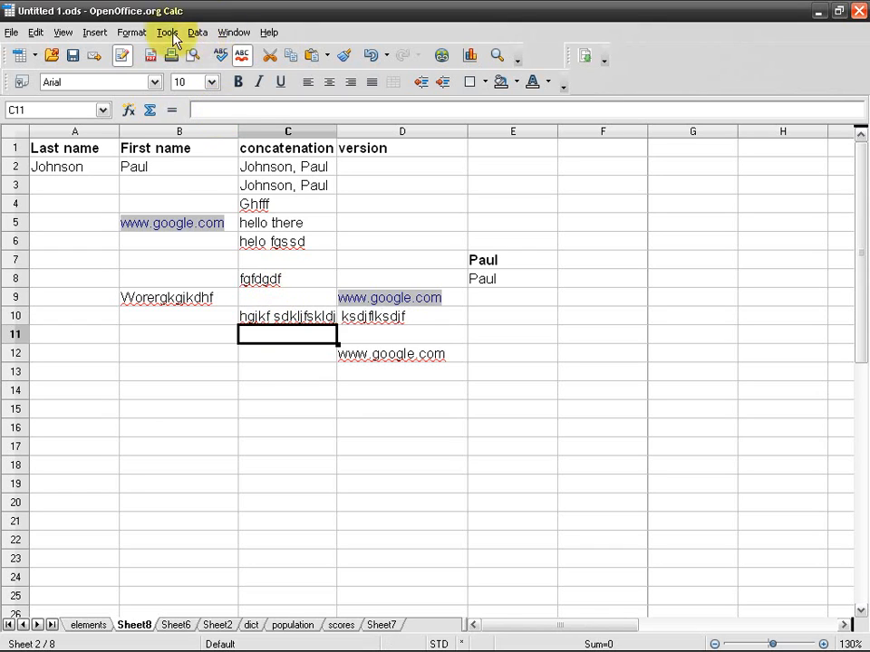
Disable the AutoCorrect option "Ignore double spaces".
click(167, 32)
click(269, 350)
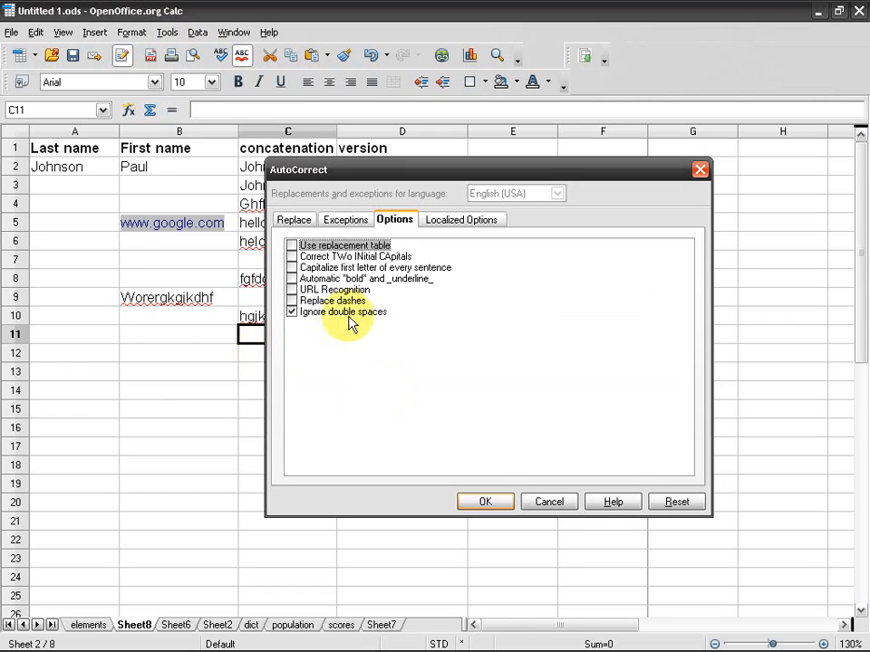
click(299, 312)
click(483, 502)
Enter "fsdfsd jhdfsdjkfshd dfsdfisdu" with multiple spaces between the words in cell B13.
click(166, 373)
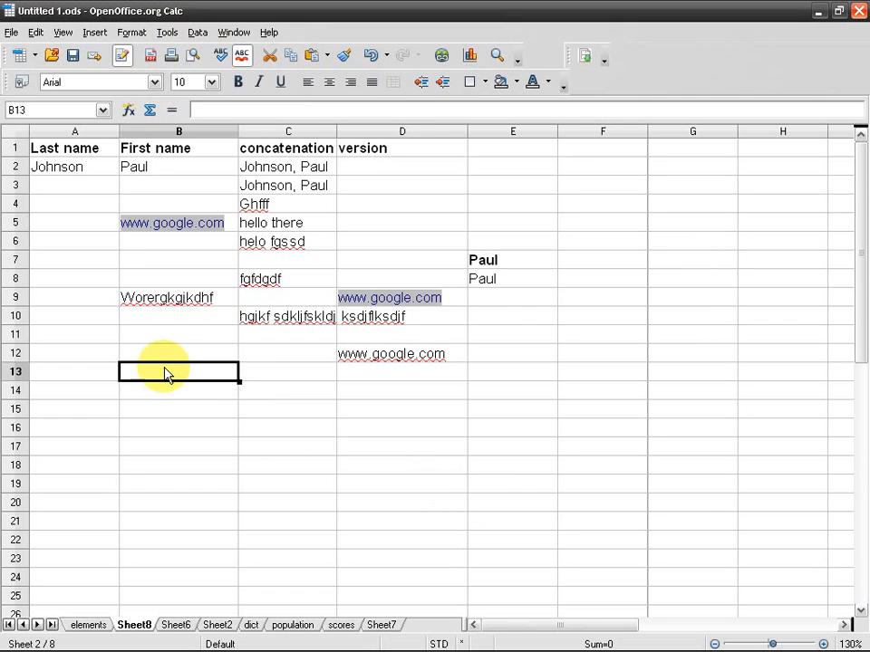
text(fsdfsd     jhdf)
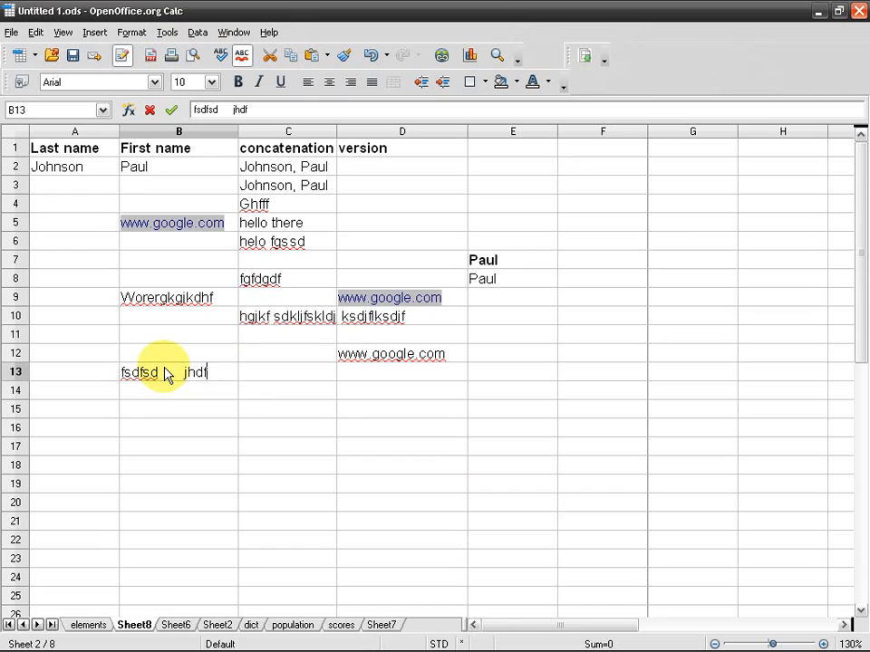
text(sdjkfshd dfsdfisdu)
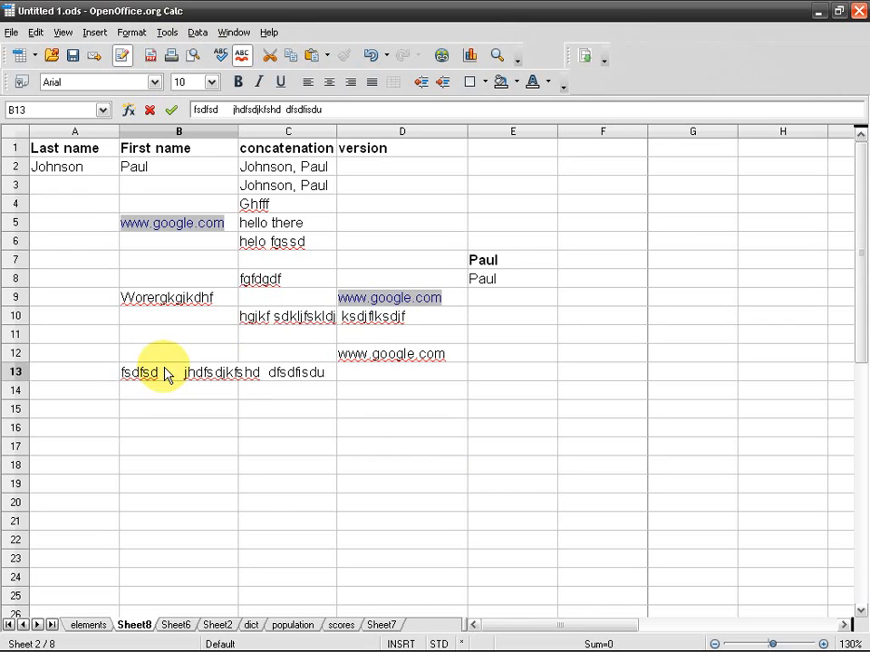
key(Return)
Enable "URL Recognition" in the AutoCorrect options.
click(166, 33)
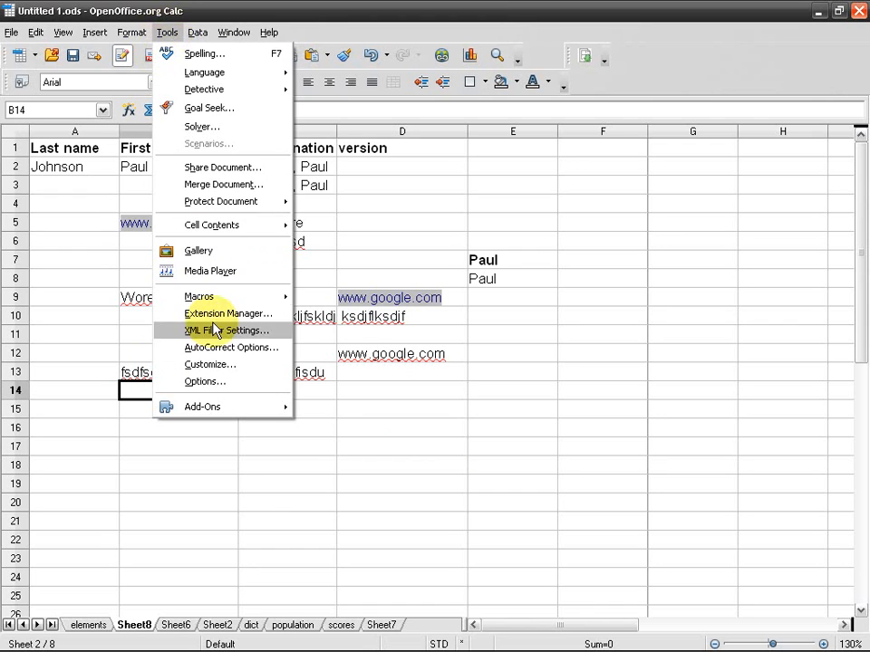
click(246, 354)
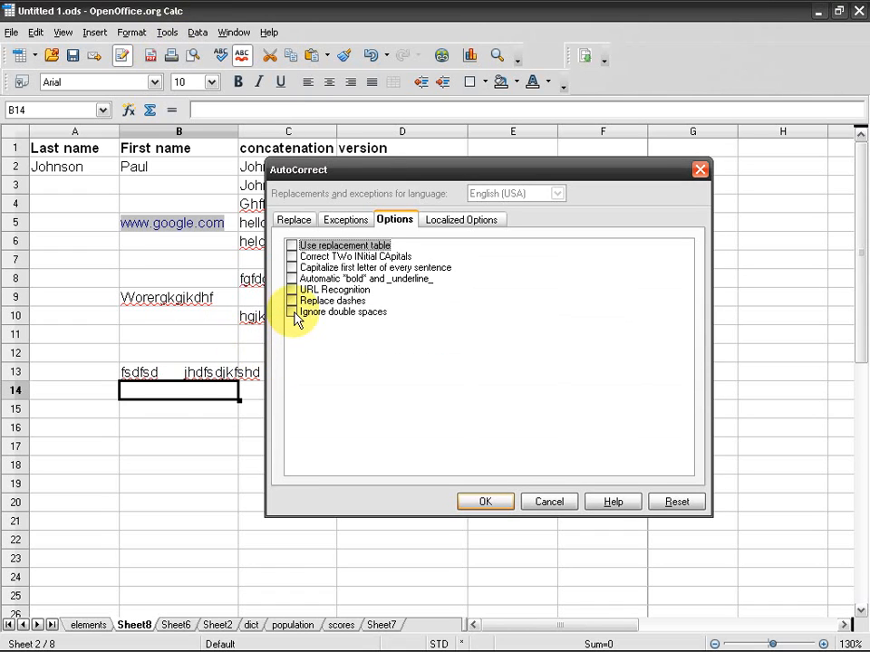
click(291, 289)
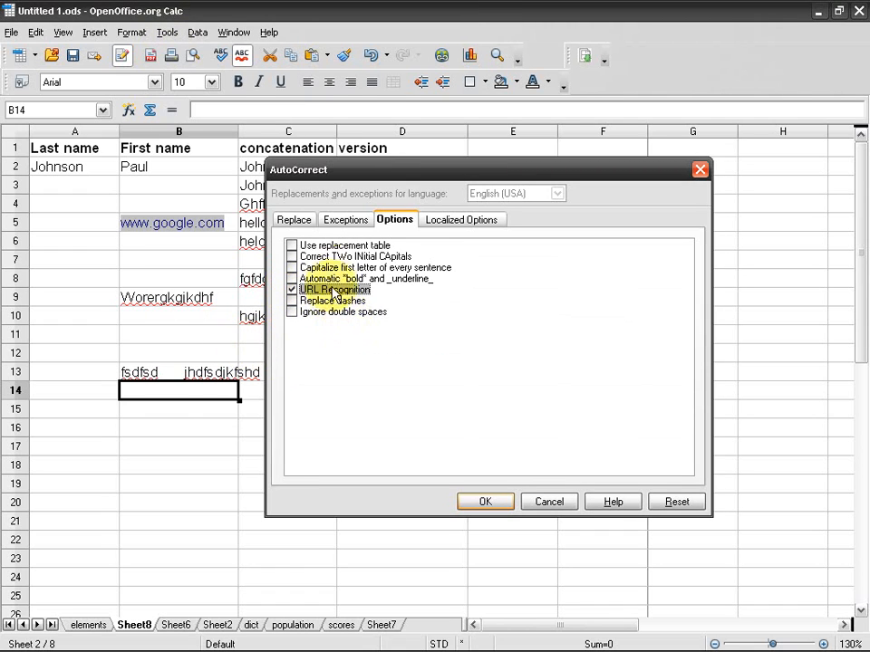
Copy the text "might of had" from its entry in the AutoCorrect replacement table.
click(345, 224)
click(297, 221)
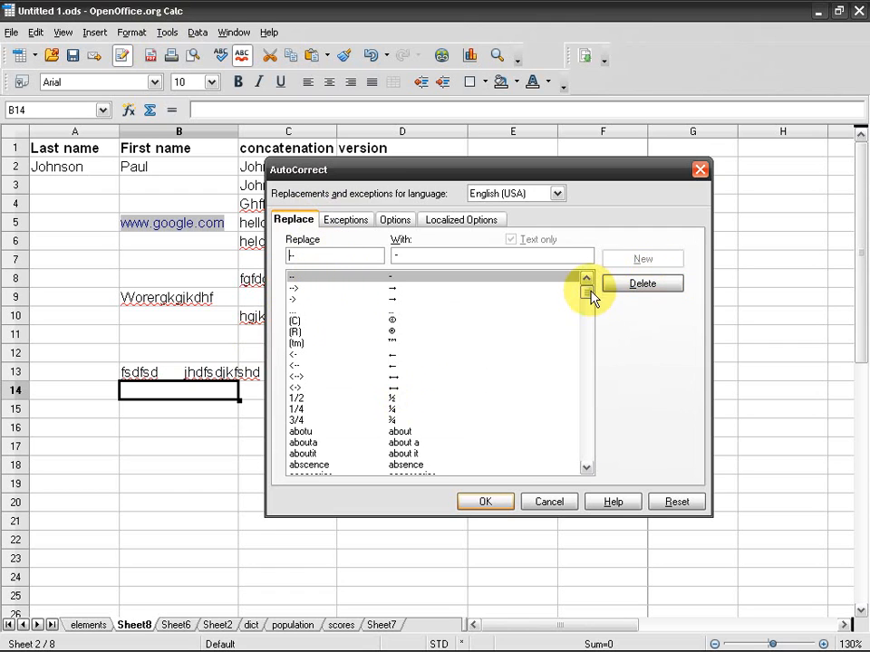
drag(586, 288, 590, 387)
click(327, 344)
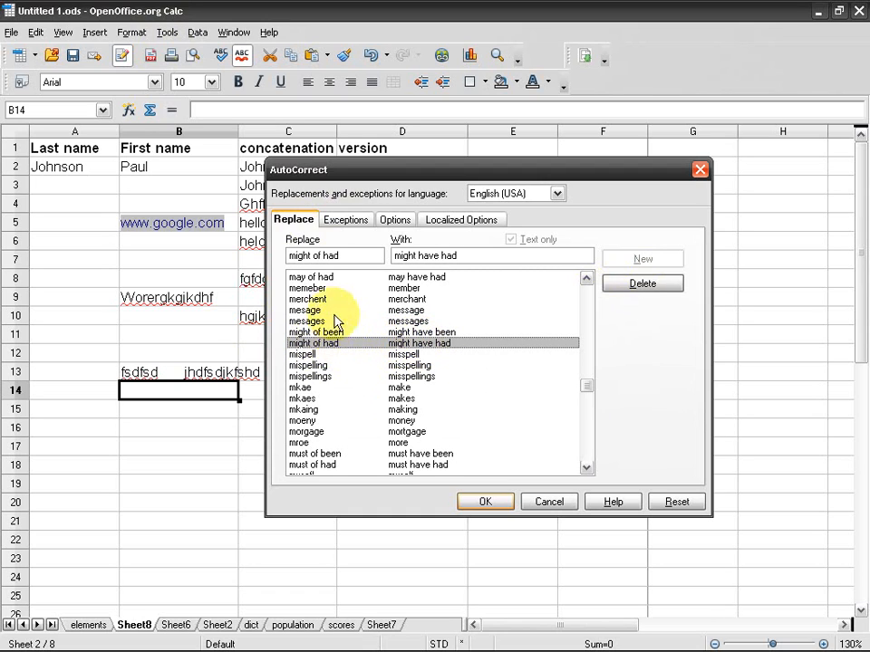
triple_click(340, 260)
key(ctrl+c)
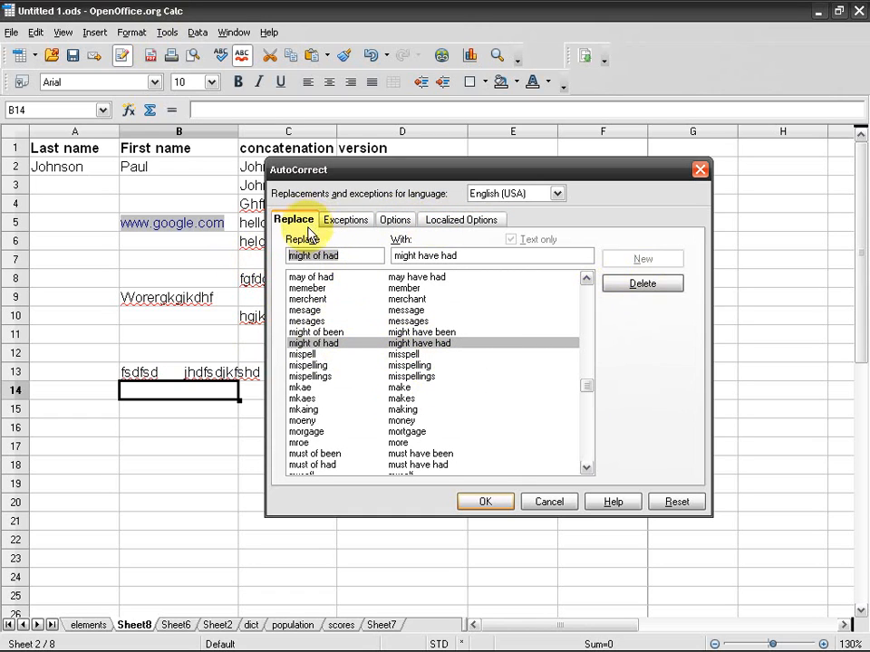
Enable the AutoCorrect option "Use replacement table" and apply the settings.
click(394, 220)
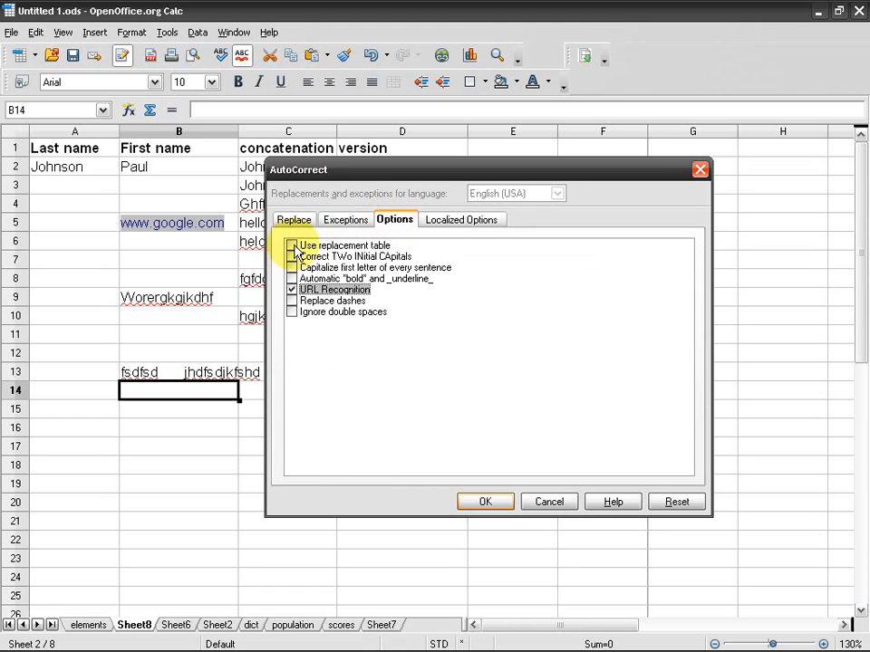
click(293, 247)
click(484, 502)
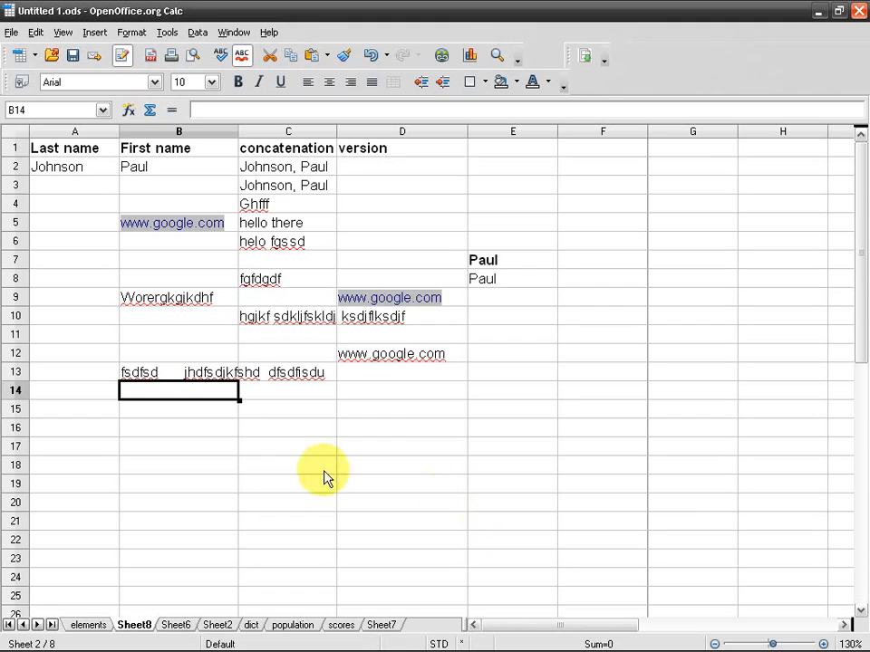
Paste the copied "might of had" into cell B14 as a whole cell entry.
text(might of had)
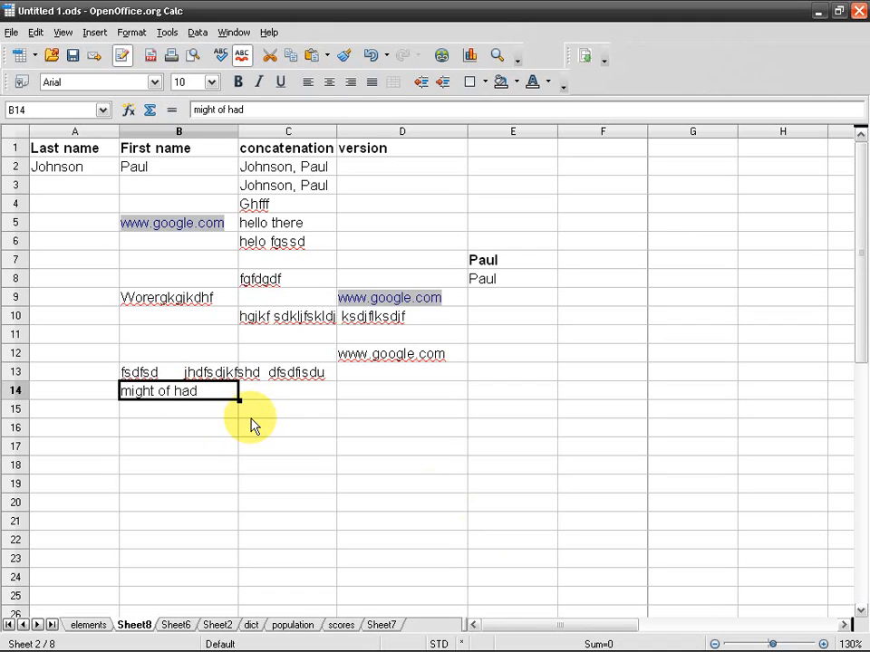
key(Return)
click(205, 398)
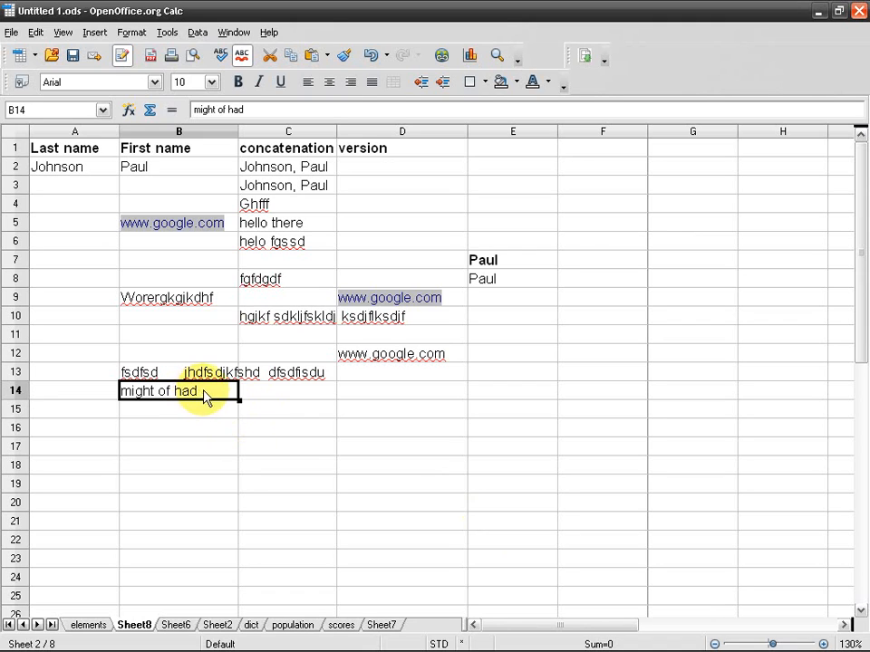
Paste "might of had" into cell C14 in edit mode to test the replacement table.
double_click(261, 396)
key(ctrl+v)
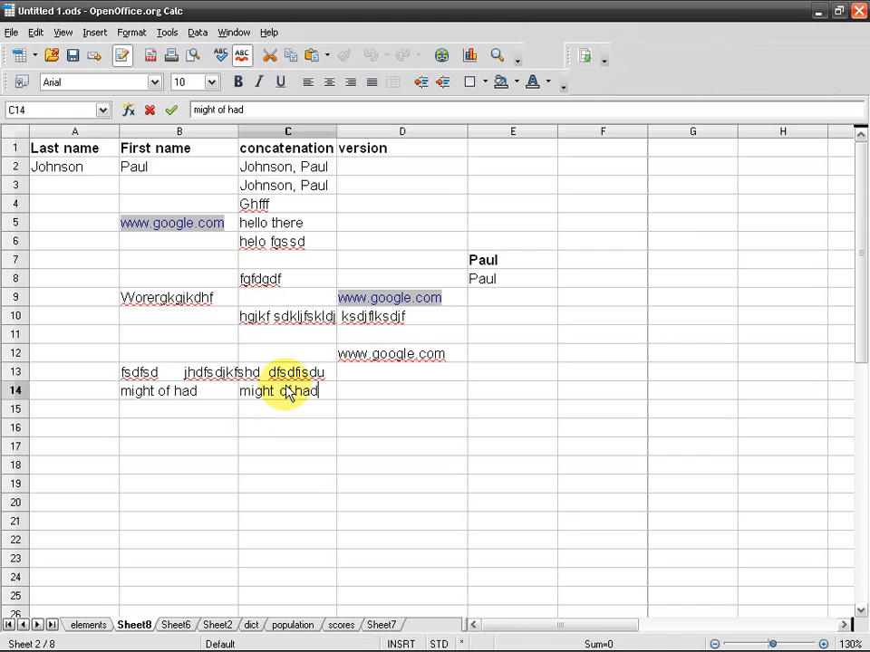
key(Return)
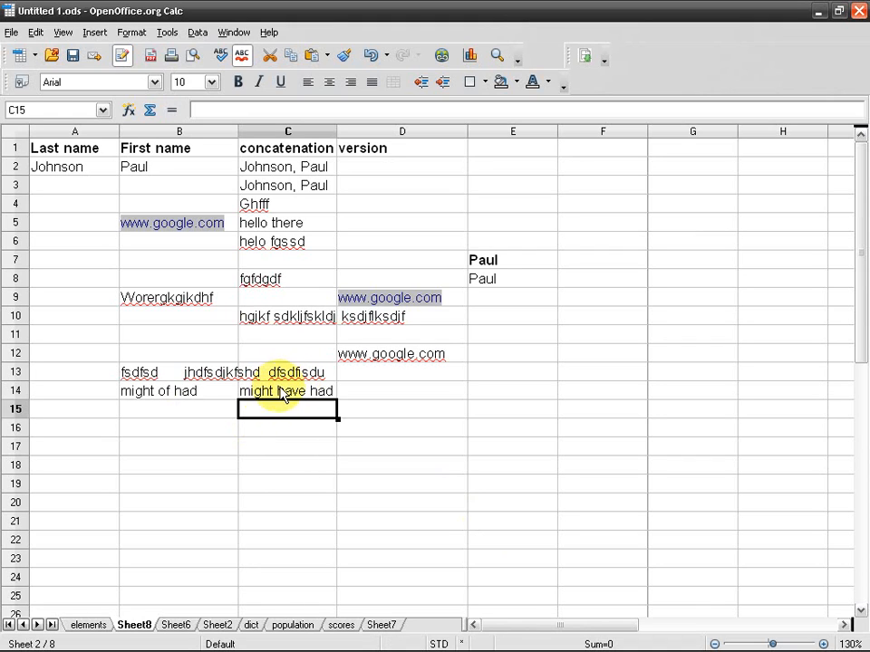
Examine the AutoCorrect replacement table from beginning to end, including the "yeras" entry.
click(167, 35)
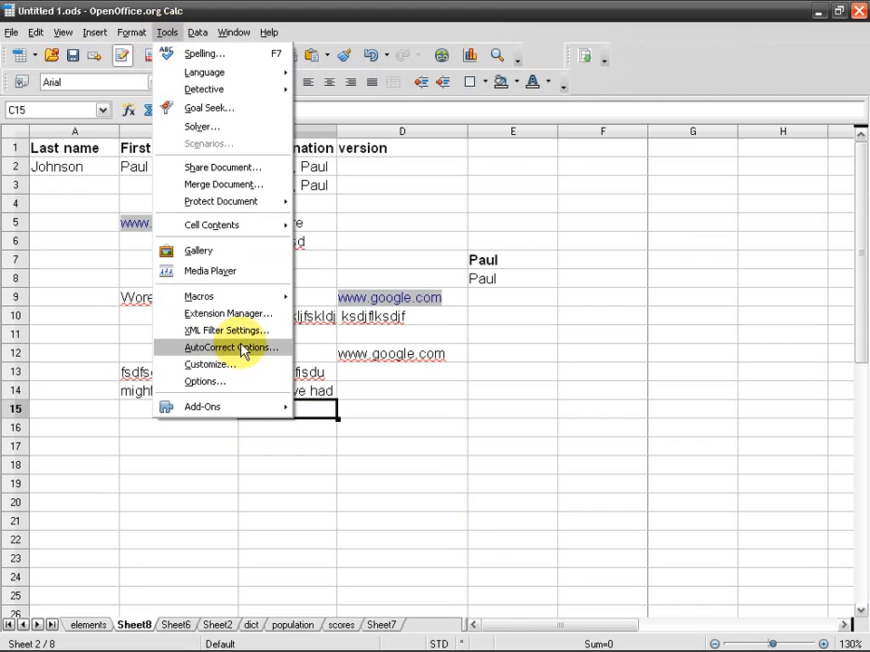
click(190, 347)
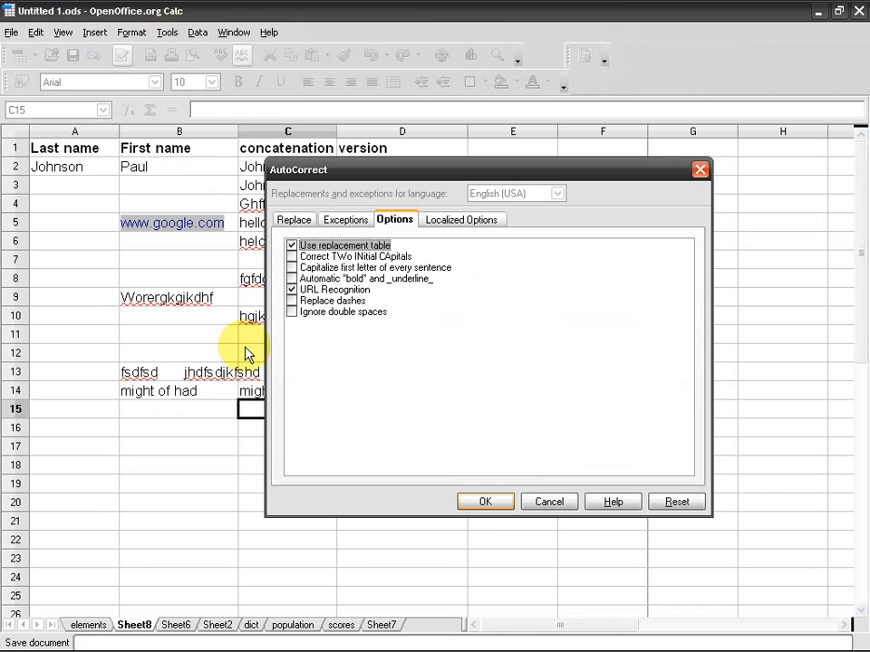
click(299, 225)
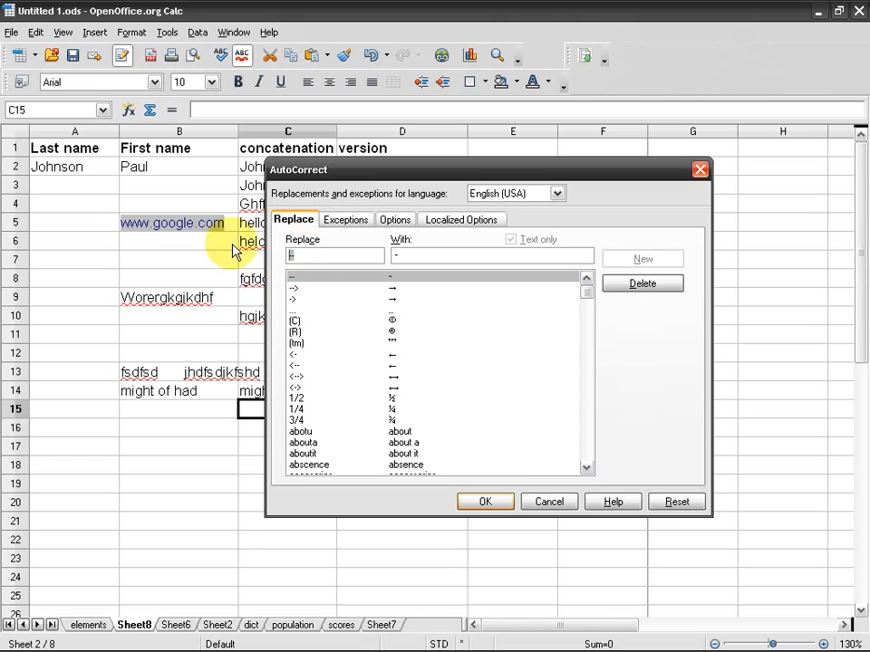
scroll(588, 345, down, 4)
drag(588, 301, 591, 462)
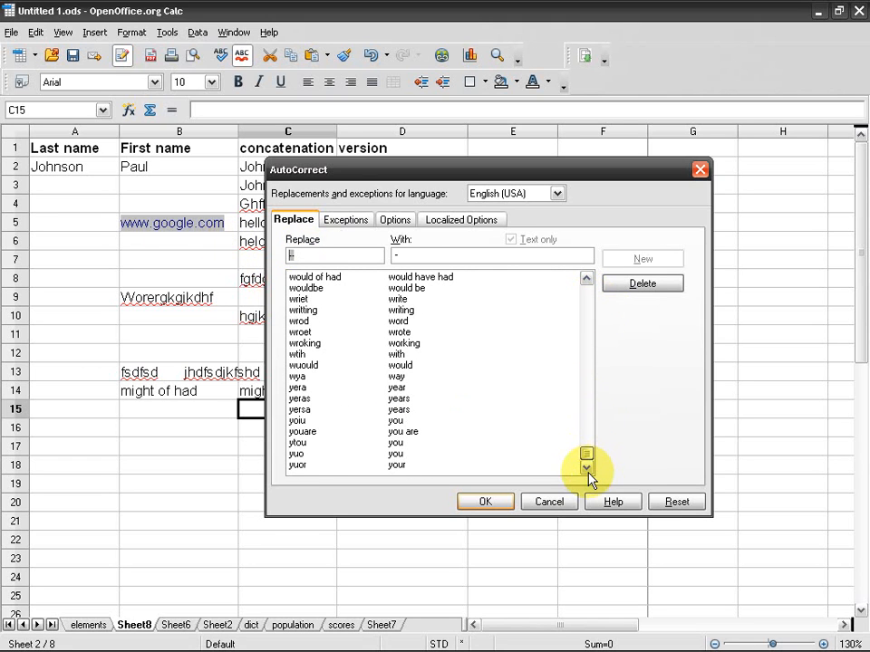
click(319, 400)
drag(586, 453, 586, 275)
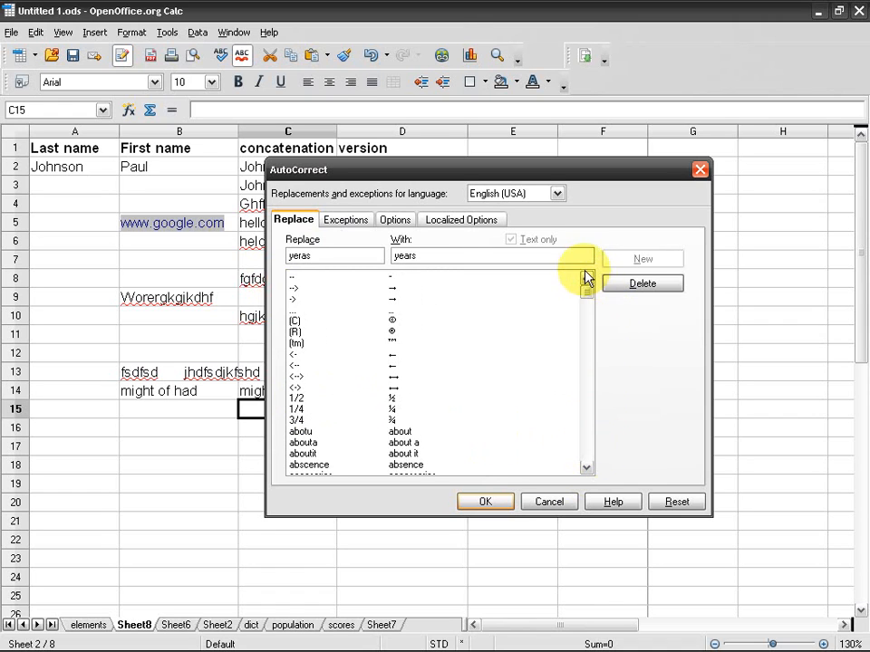
Add a replacement entry that changes "abcde" to "abcdefg" and apply the AutoCorrect settings.
double_click(305, 258)
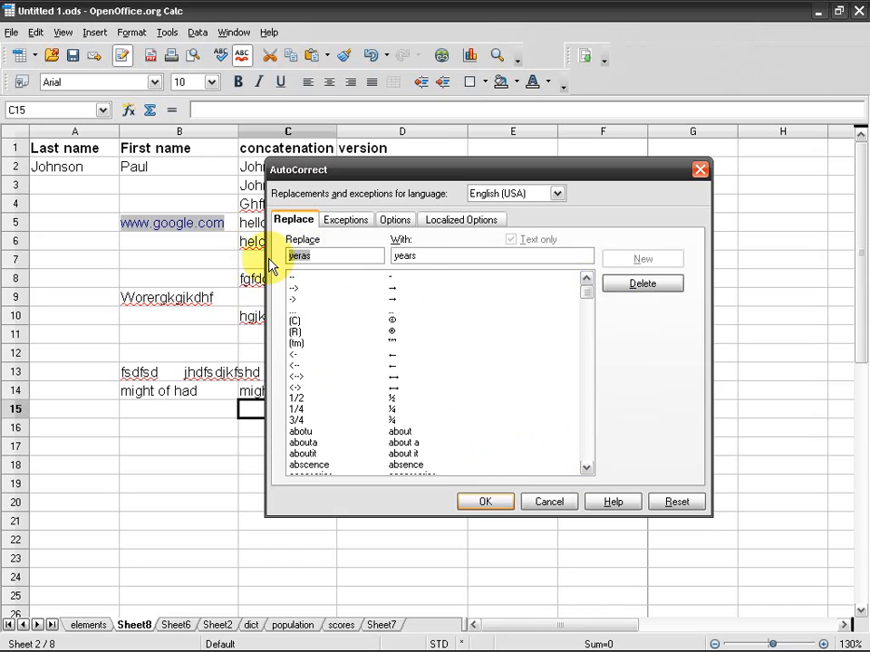
text(abcdefg)
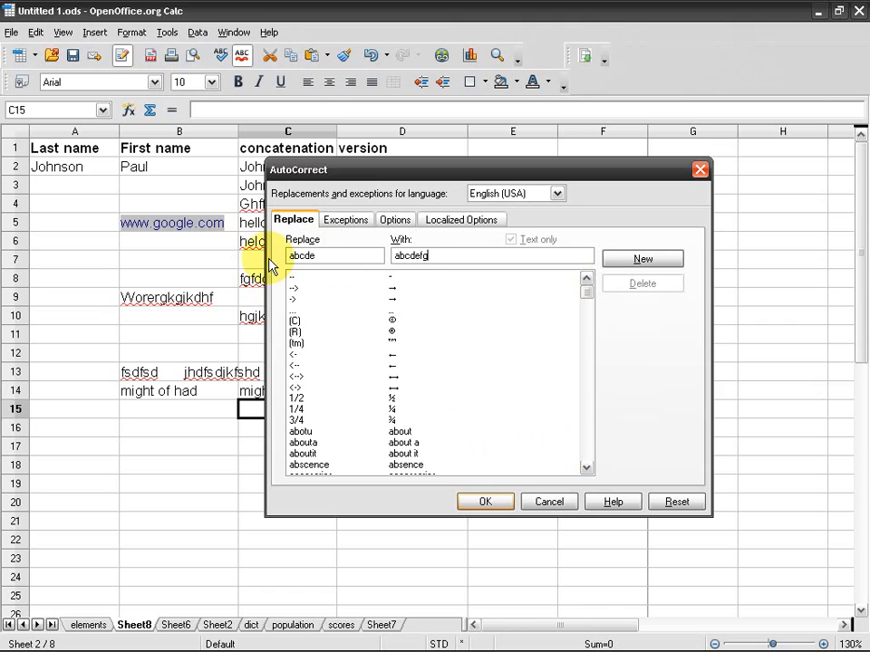
click(613, 259)
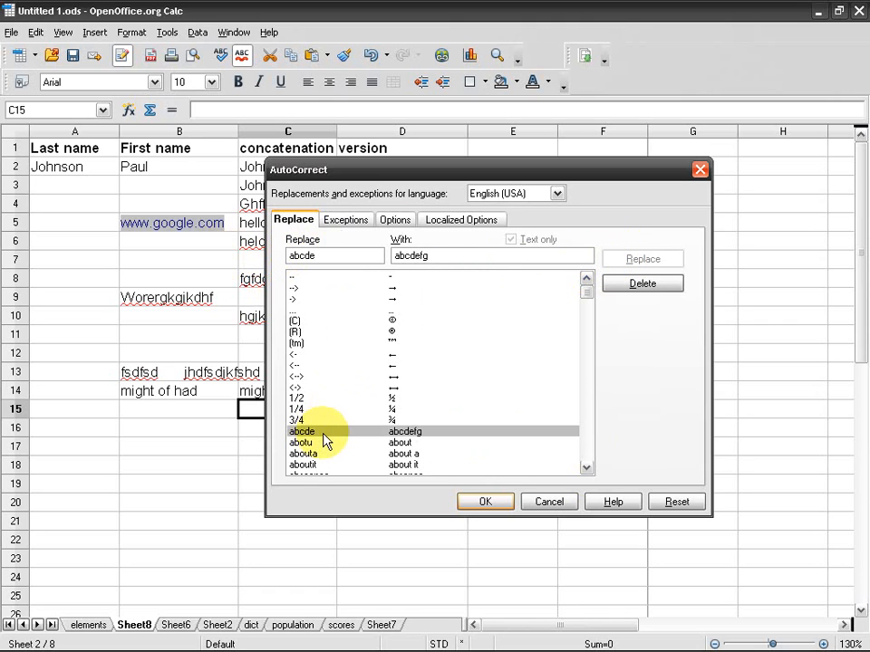
click(393, 220)
click(296, 223)
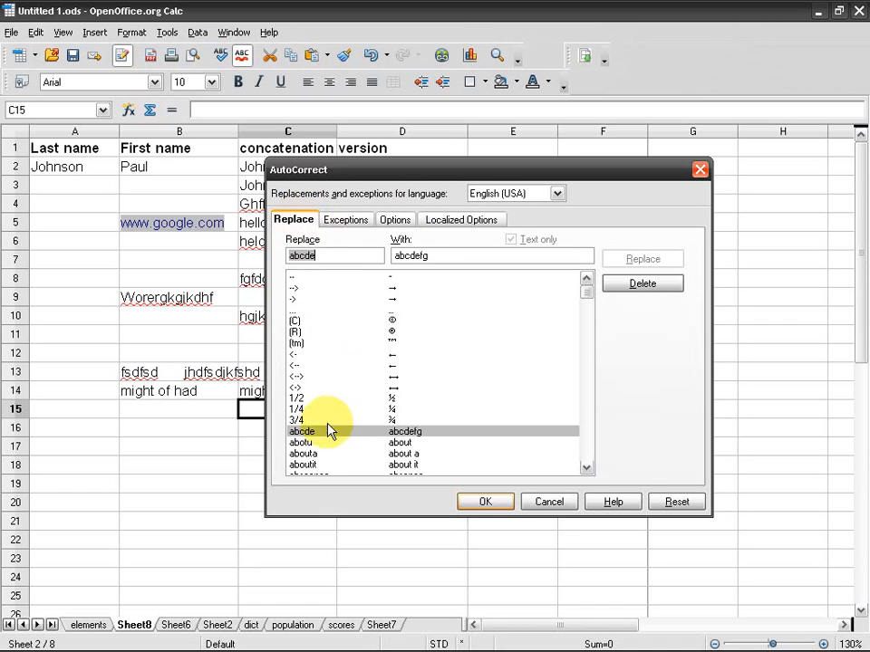
click(491, 504)
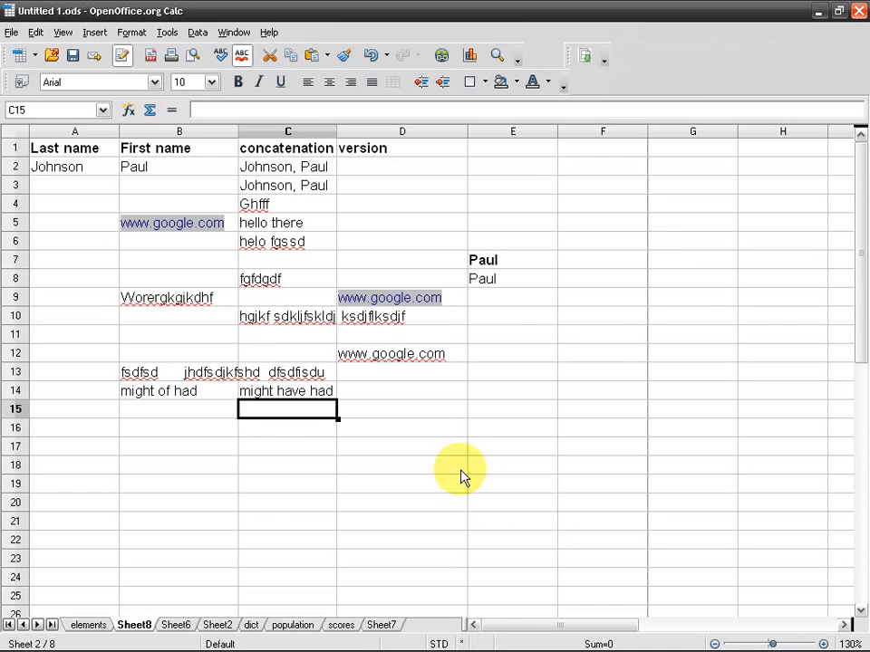
Fill cell D14 with "abcdefg" to test the new replacement entry.
click(406, 396)
double_click(416, 396)
text(abcdefg)
key(Return)
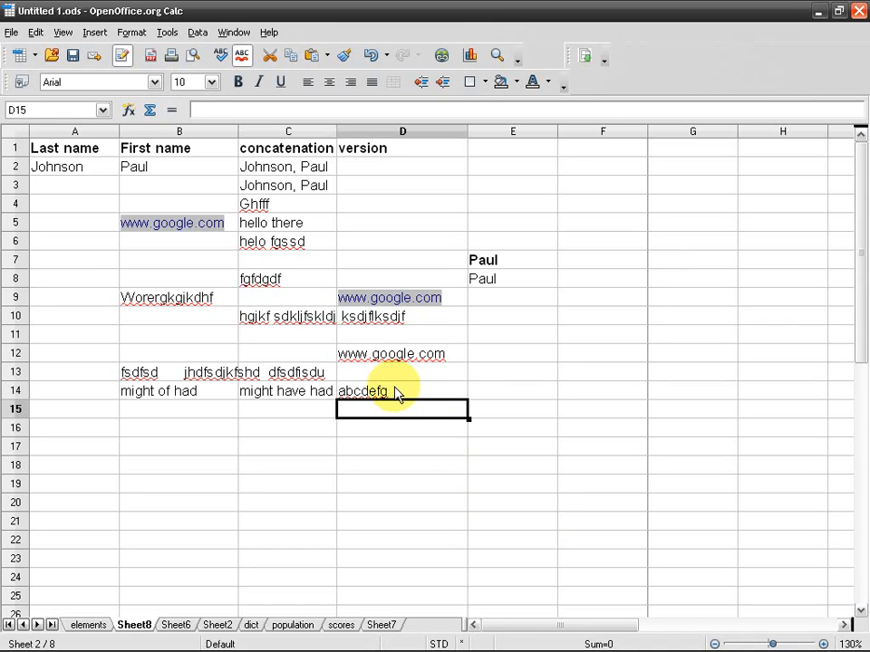
click(398, 394)
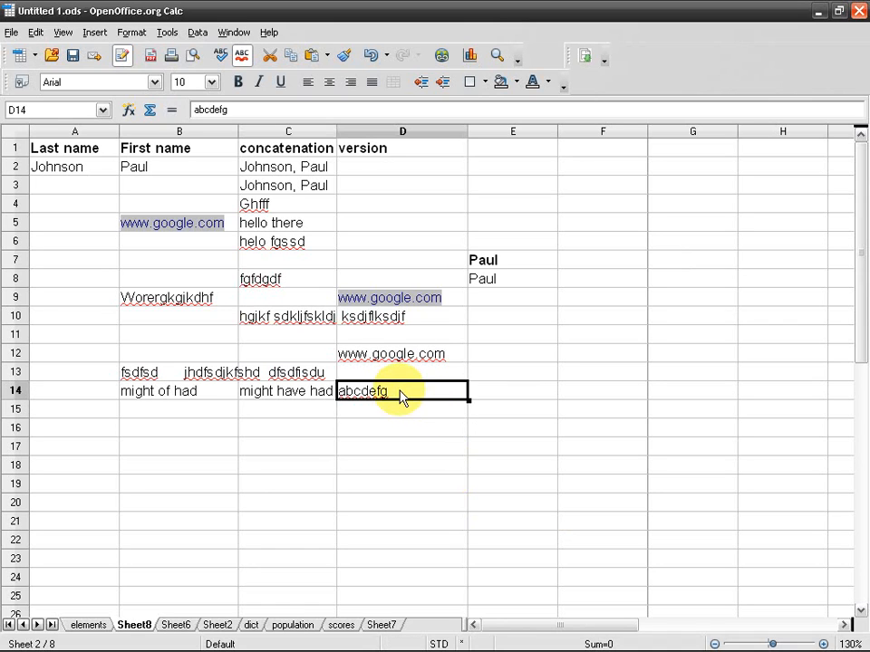
Examine the AutoCorrect abbreviation exceptions through to the end of the list, including the "wed." entry.
click(167, 32)
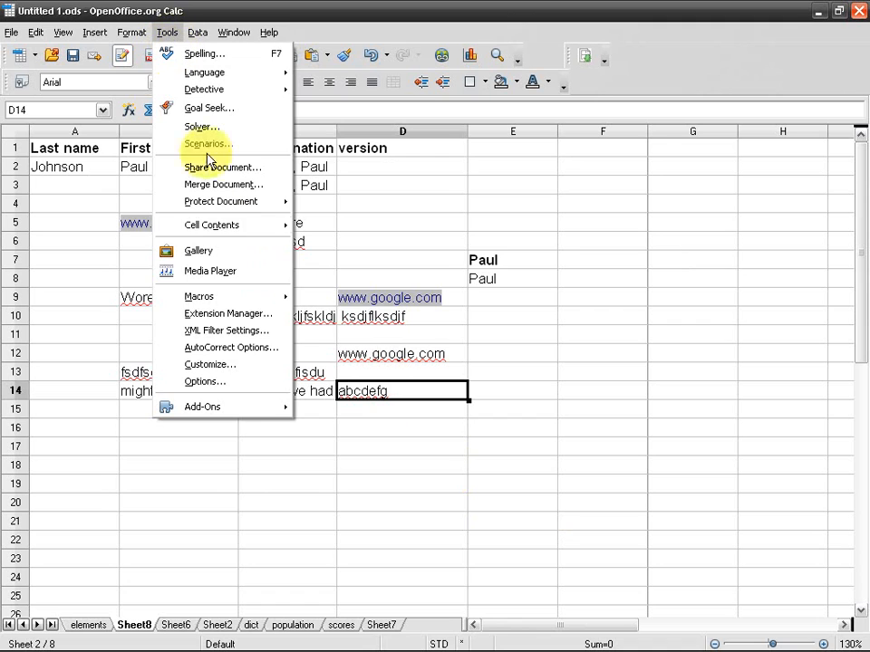
click(277, 349)
click(347, 222)
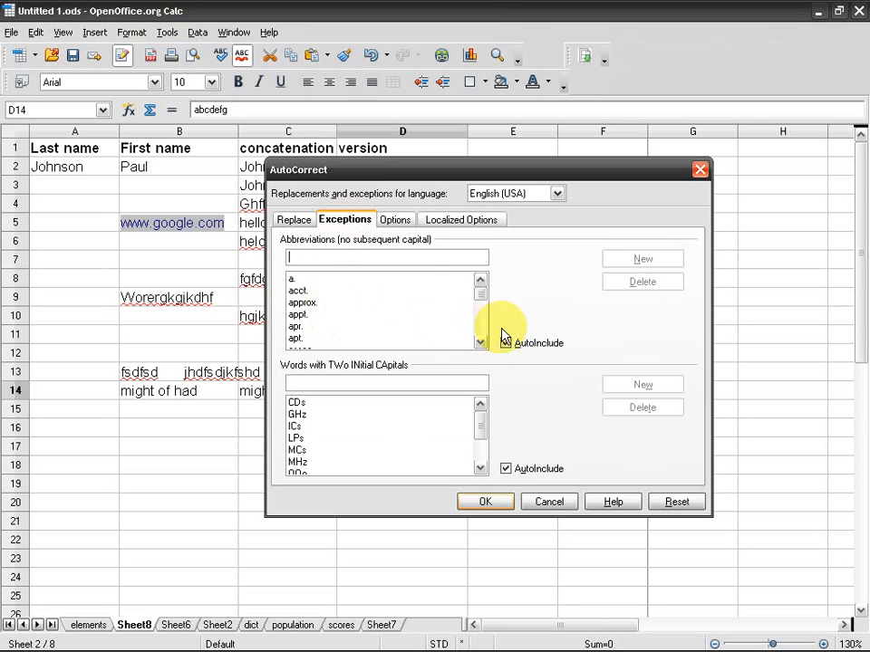
drag(490, 292, 481, 338)
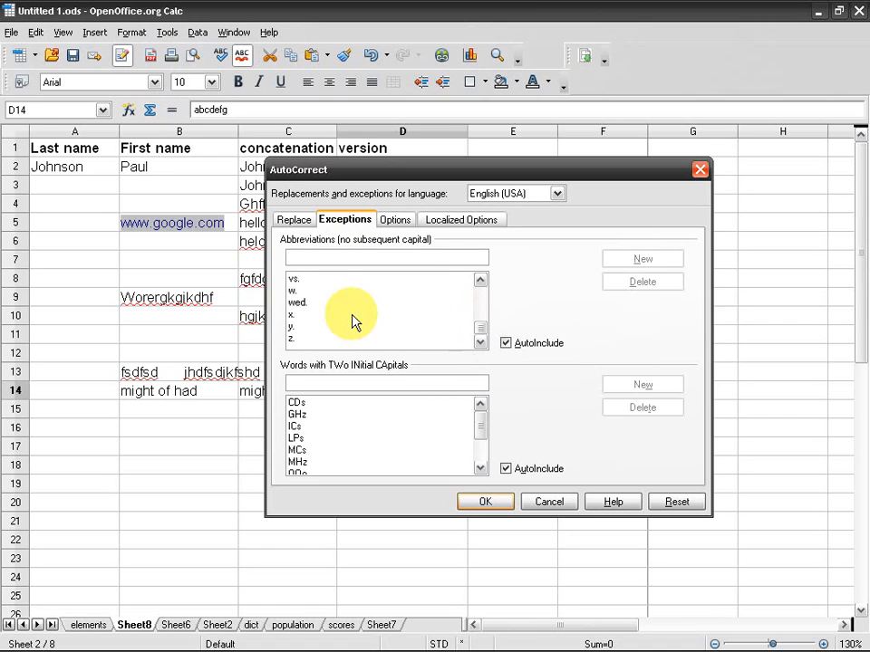
click(303, 303)
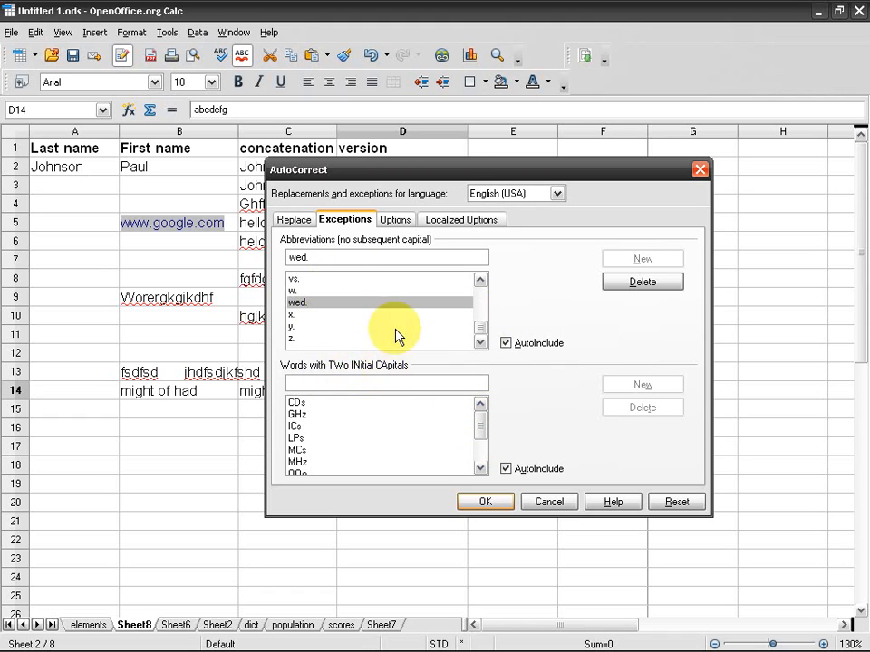
Enable the AutoCorrect option Correct TWo INitial CApitals and disable Use replacement table.
click(410, 221)
click(296, 258)
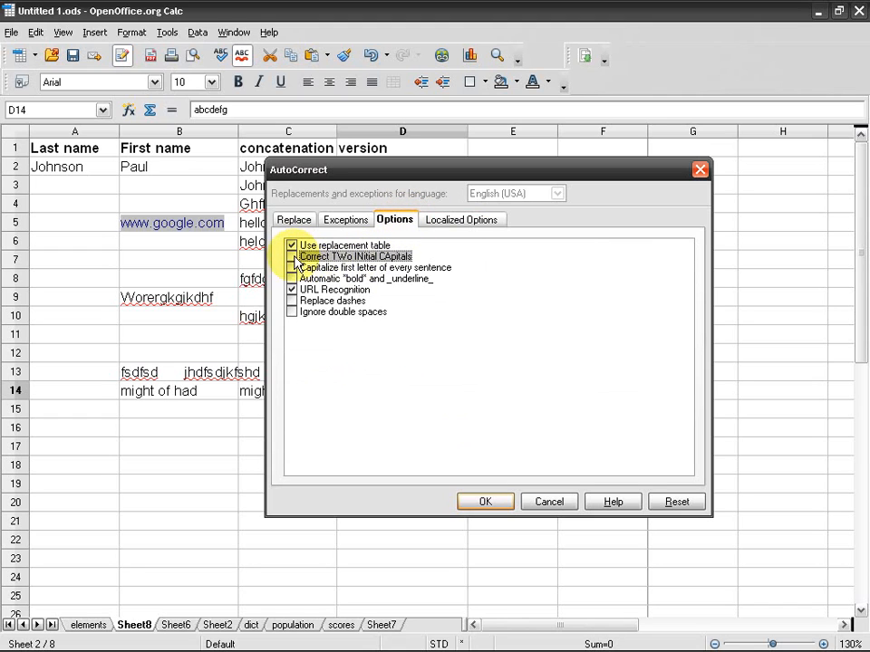
click(291, 246)
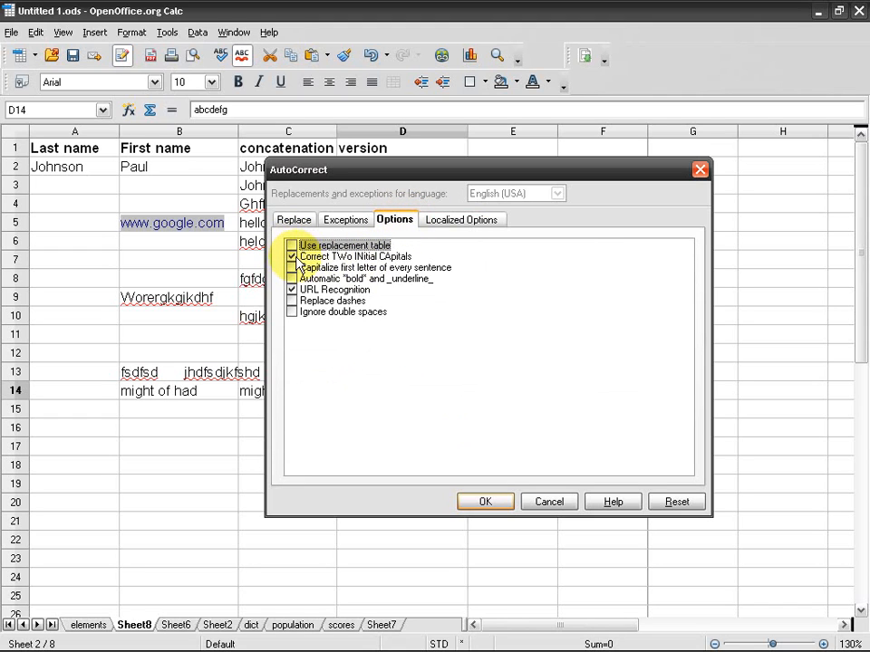
Examine the AutoCorrect exceptions list for words with two initial capitals.
click(345, 219)
drag(481, 423, 483, 448)
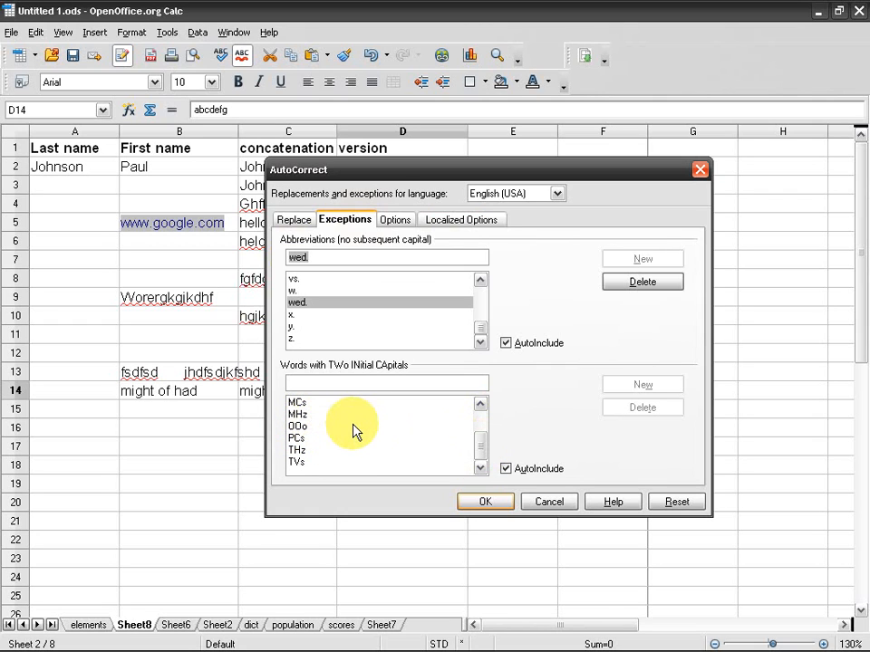
scroll(351, 424, up, 2)
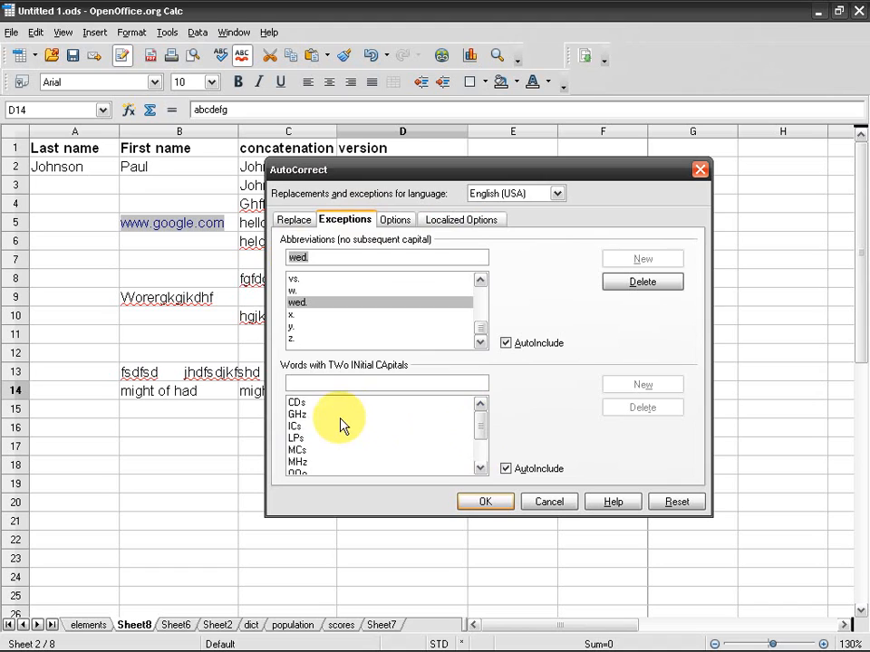
Review the localized AutoCorrect options and apply the AutoCorrect settings.
click(394, 221)
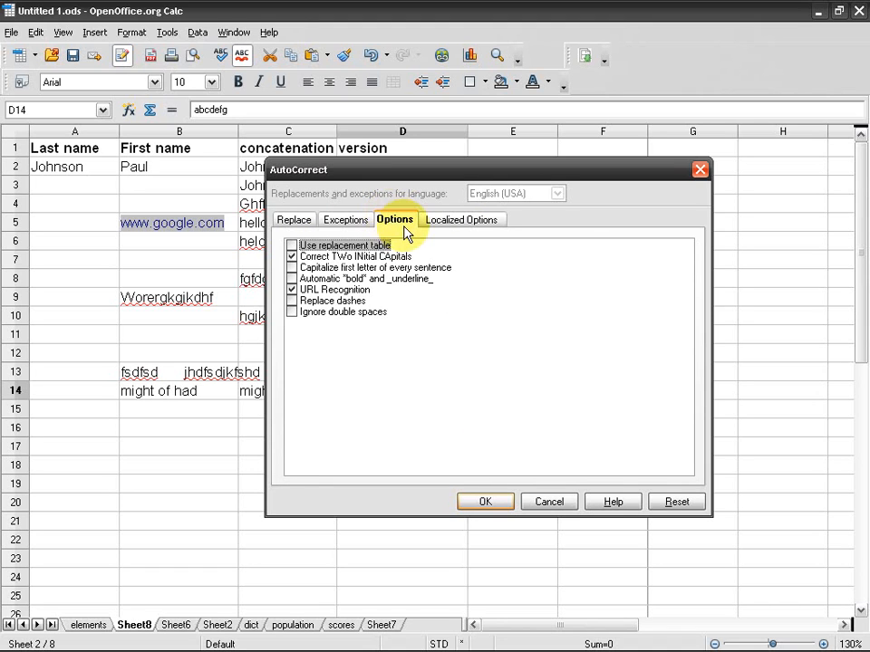
click(462, 221)
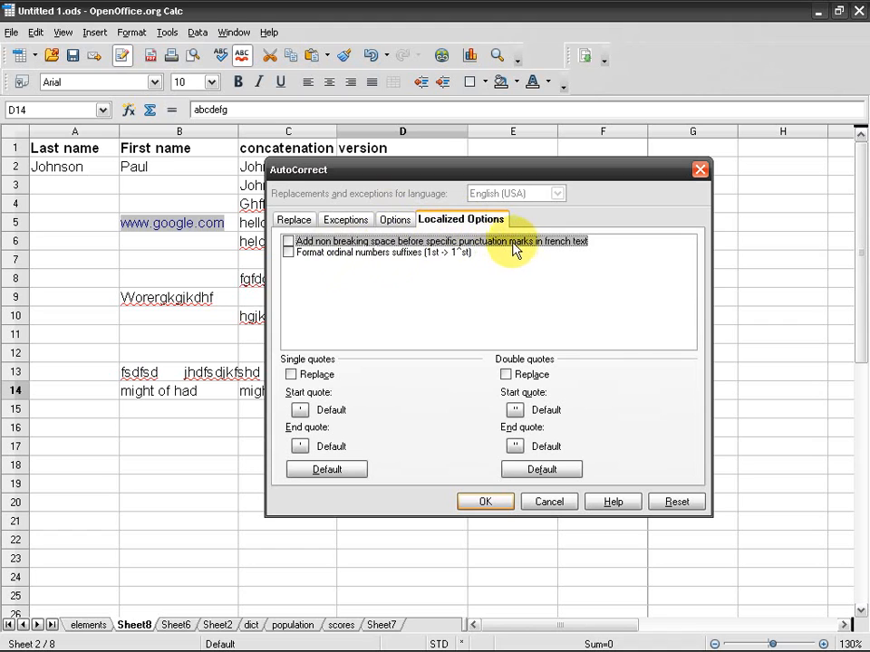
click(494, 503)
Enter "jjksdhfsd: sdff" in cell E6 as sample text containing a colon.
click(529, 245)
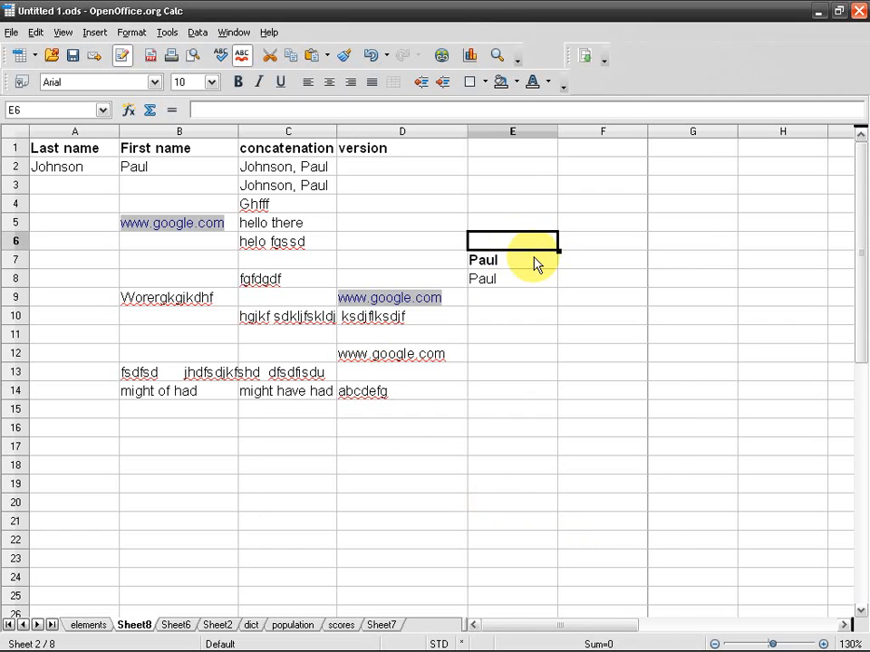
text(jjksdhfsd:)
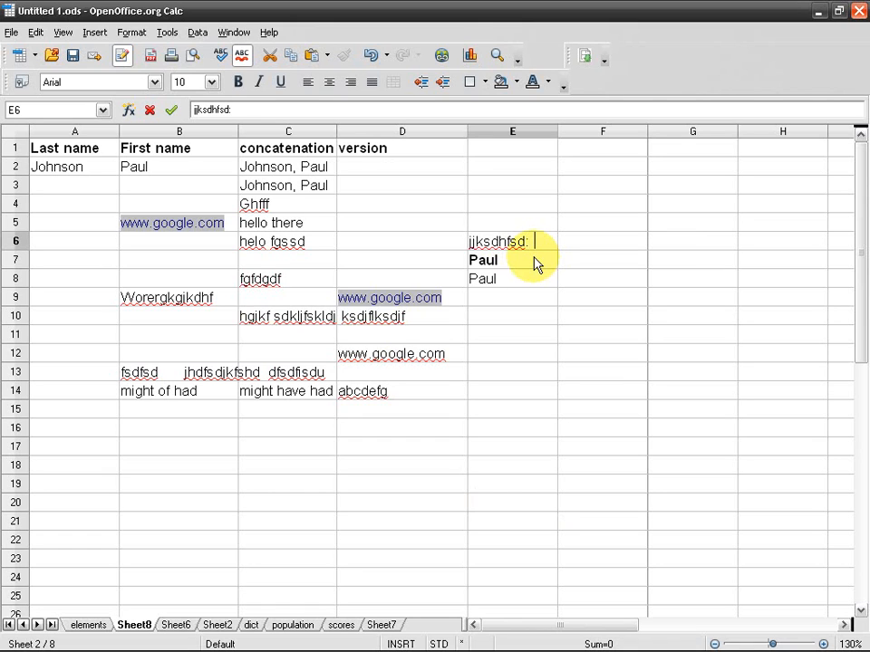
key(Left)
key(Left)
key(Left)
key(Right)
key(Right)
key(Right)
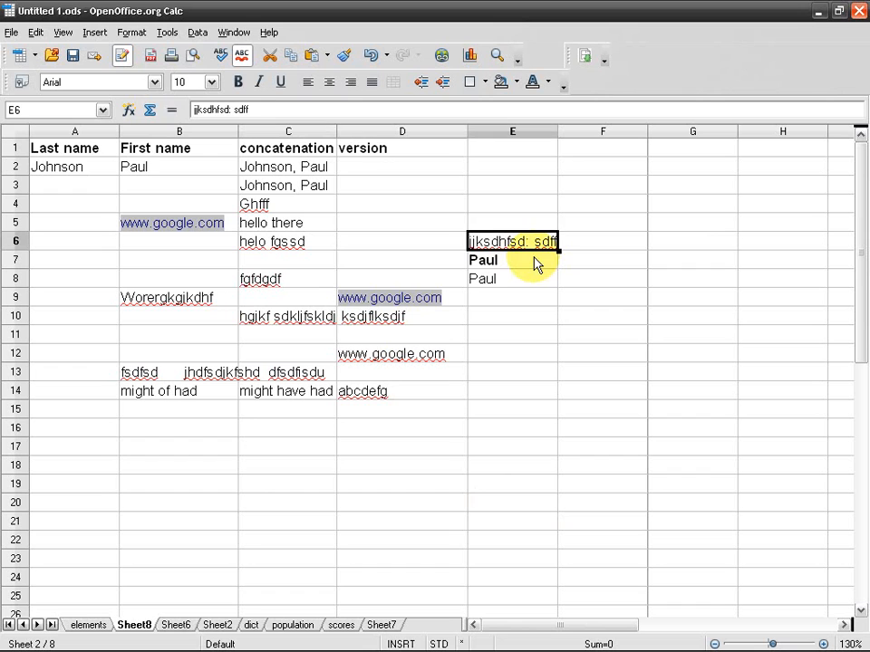
Edit cell E6 to insert a space before the colon and highlight that space.
key(F2)
key(Home)
key(ctrl+Right)
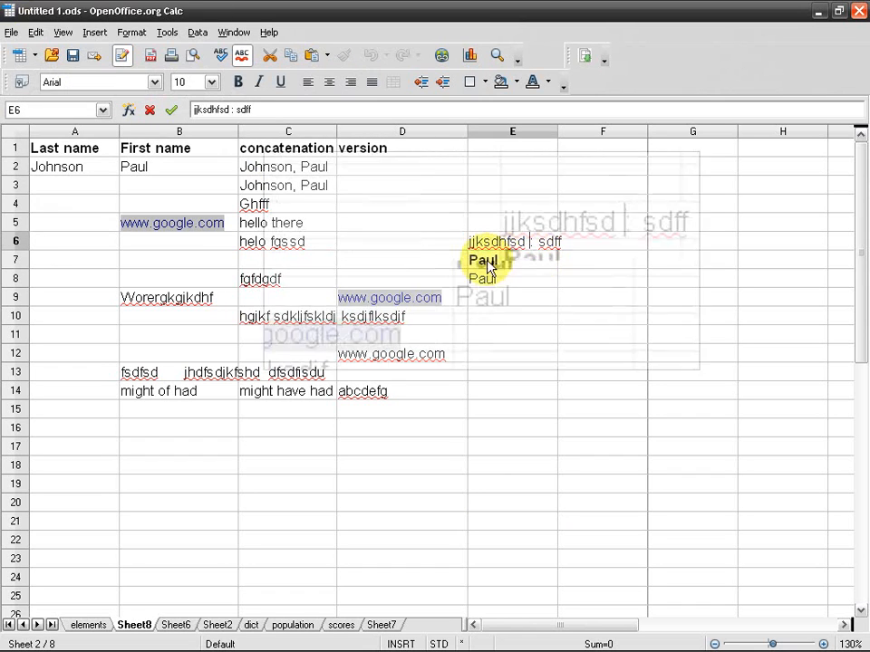
key(shift+Left)
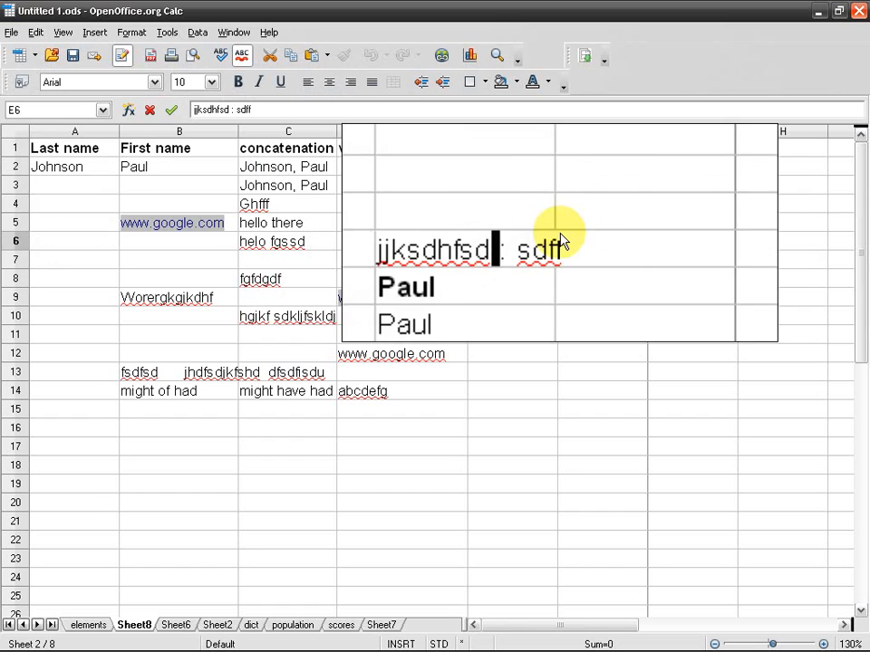
Enable the localized AutoCorrect option Format ordinal numbers suffixes and apply the settings.
click(166, 32)
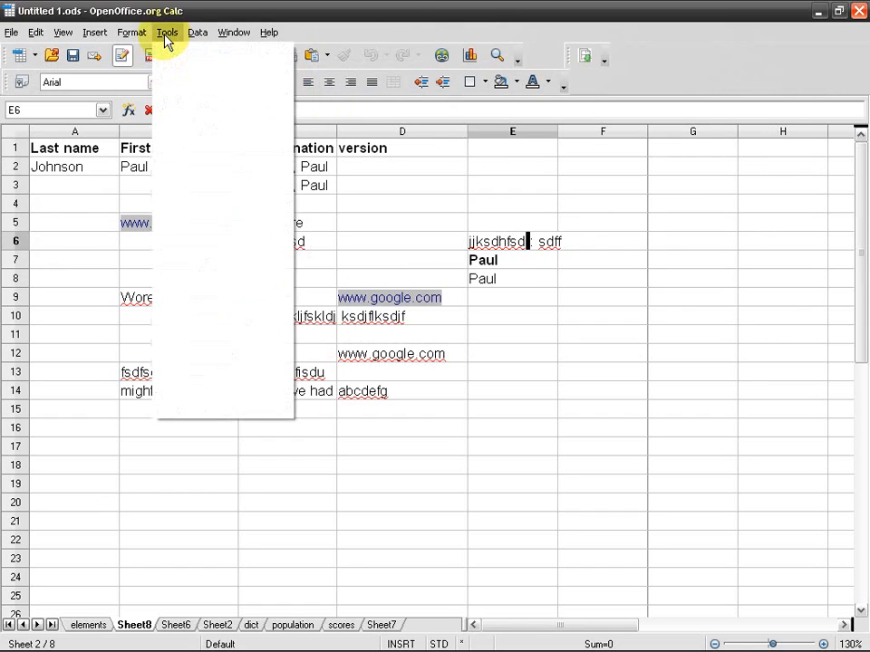
click(234, 348)
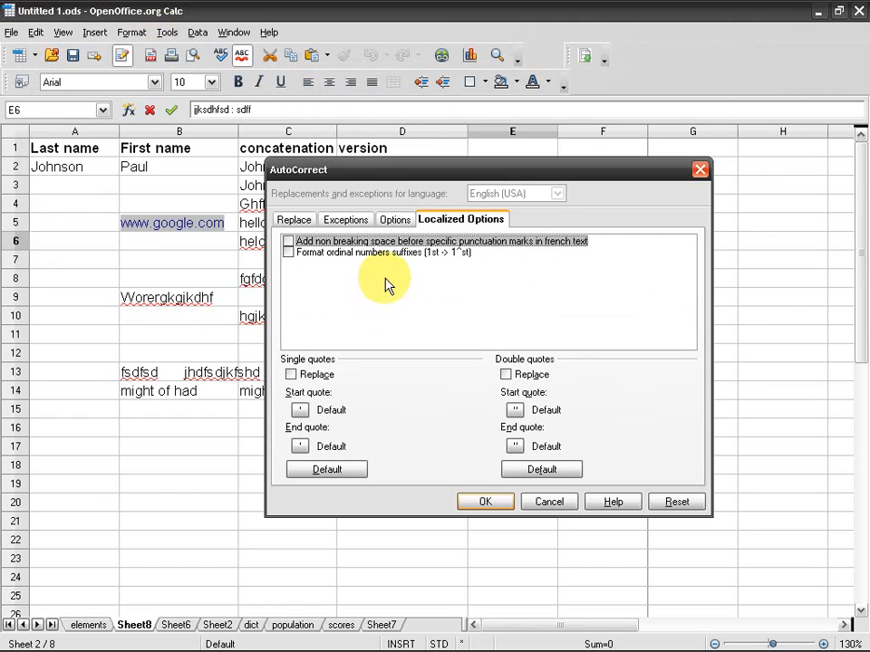
click(287, 243)
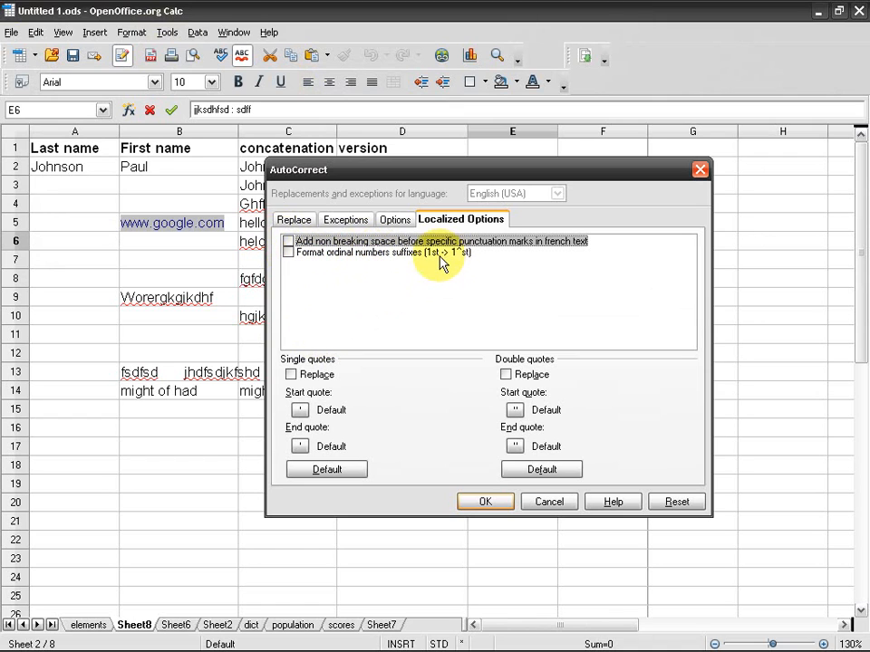
click(288, 253)
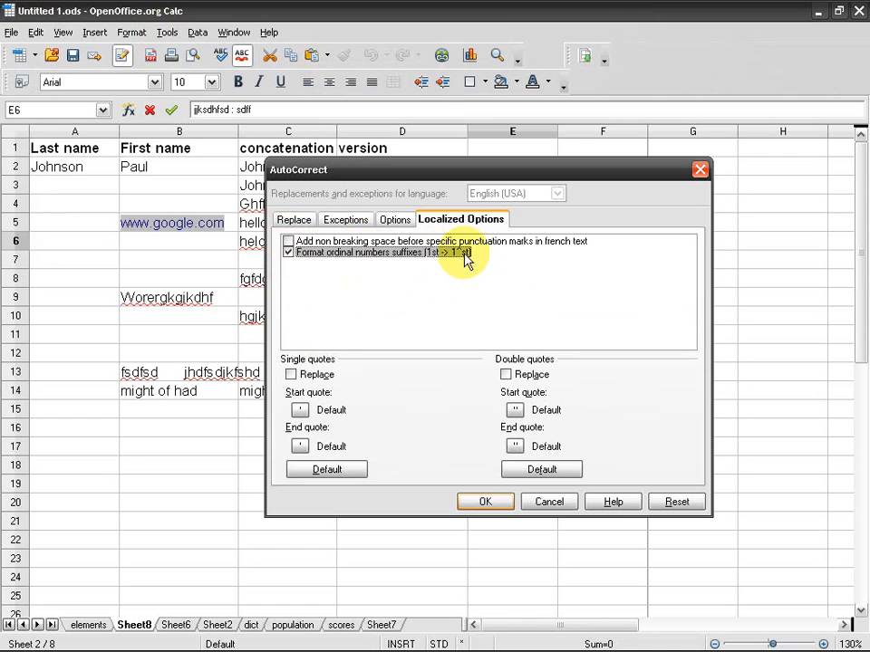
click(484, 501)
Enter "1st" in cell E4 to test the ordinal suffix formatting, and reselect the cell.
click(513, 209)
double_click(513, 209)
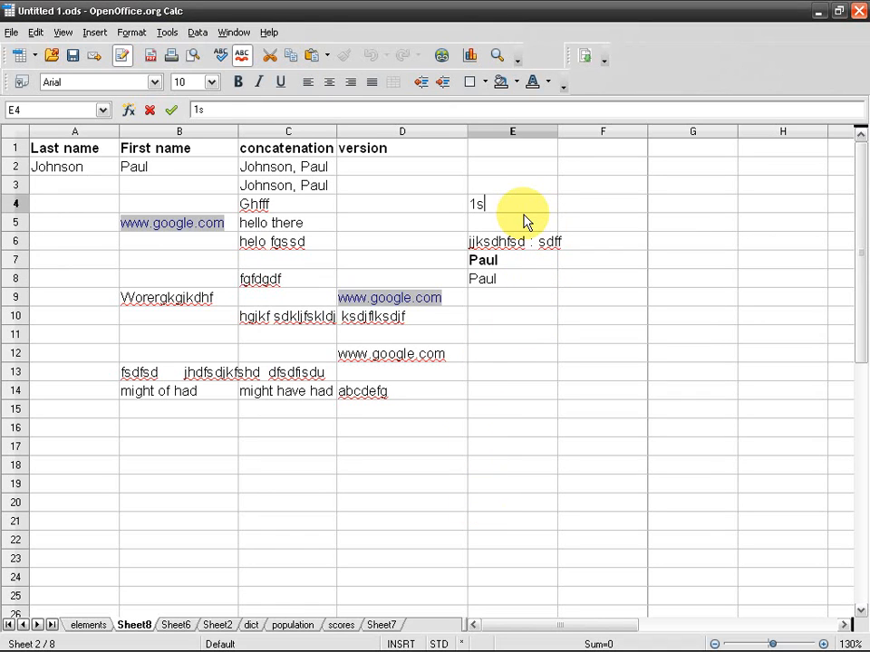
key(Return)
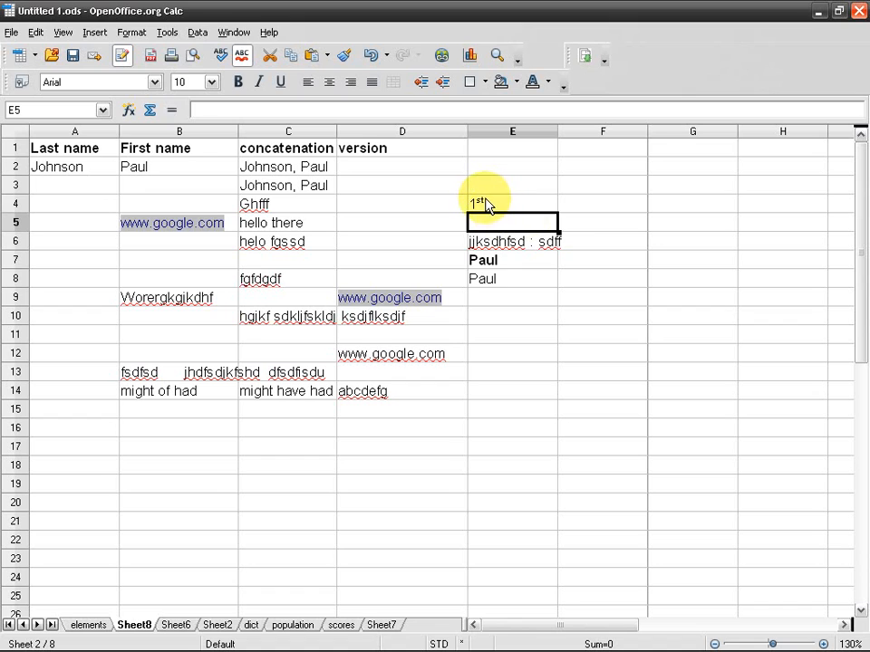
click(485, 203)
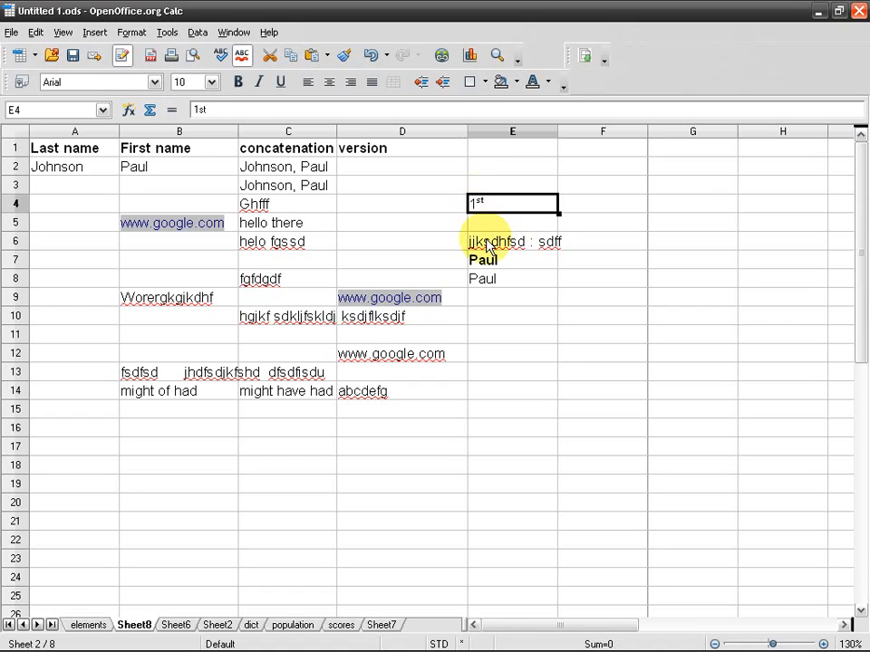
Disable Format ordinal numbers suffixes in the localized AutoCorrect options.
click(198, 33)
mouse_move(167, 33)
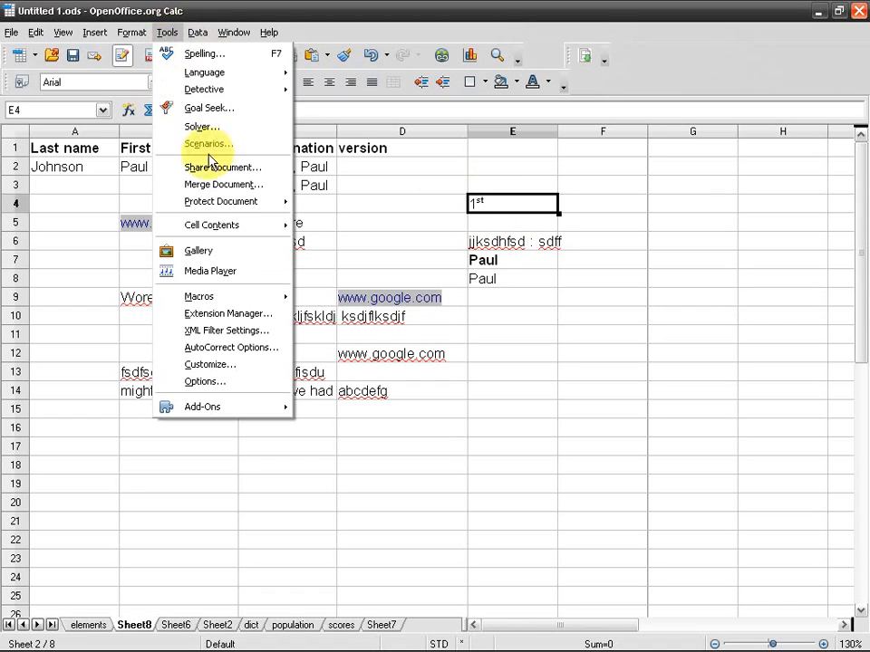
click(251, 350)
click(288, 253)
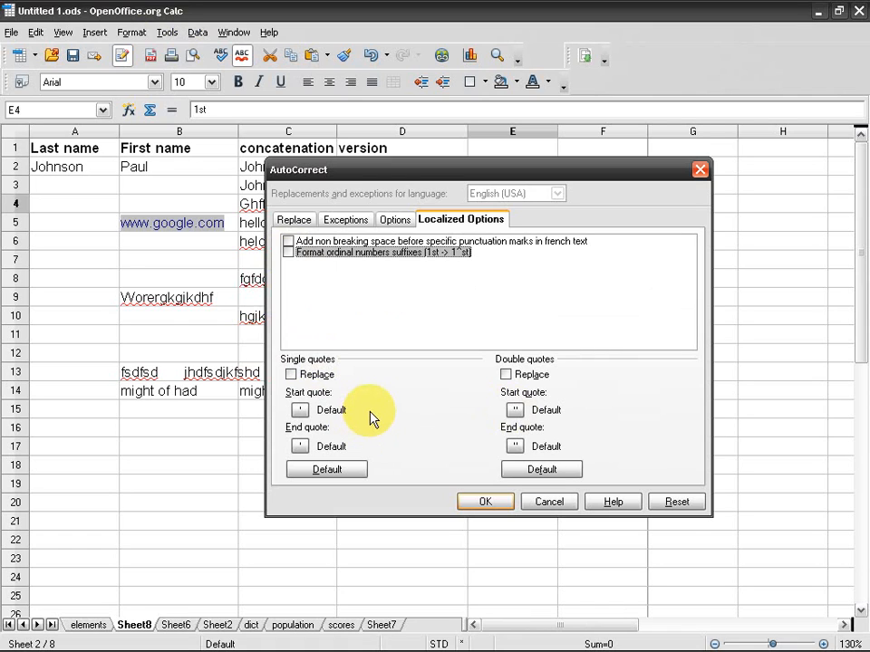
Enable replacement for double quotes only and set their start quote to the U+201C character.
double_click(293, 376)
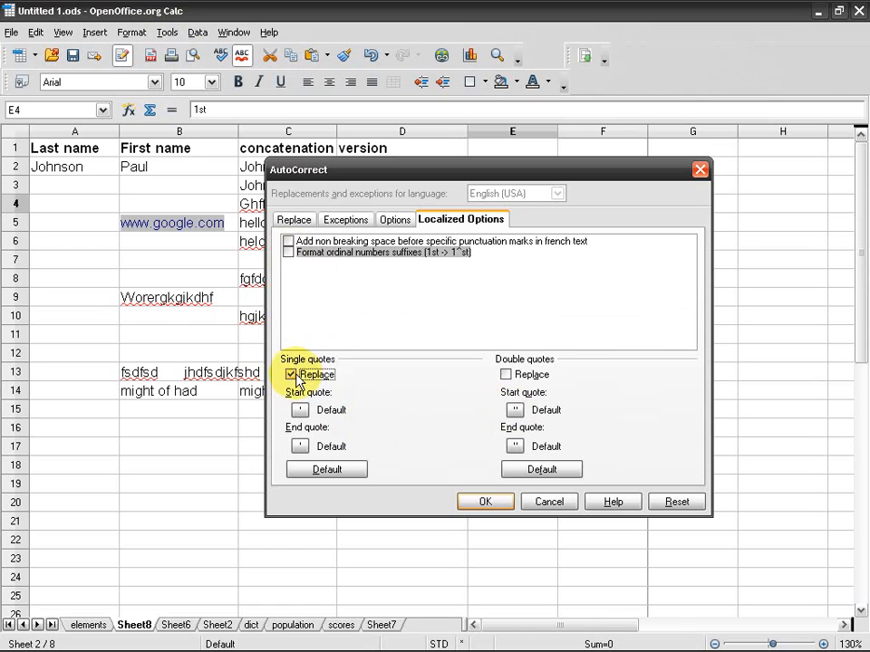
click(292, 375)
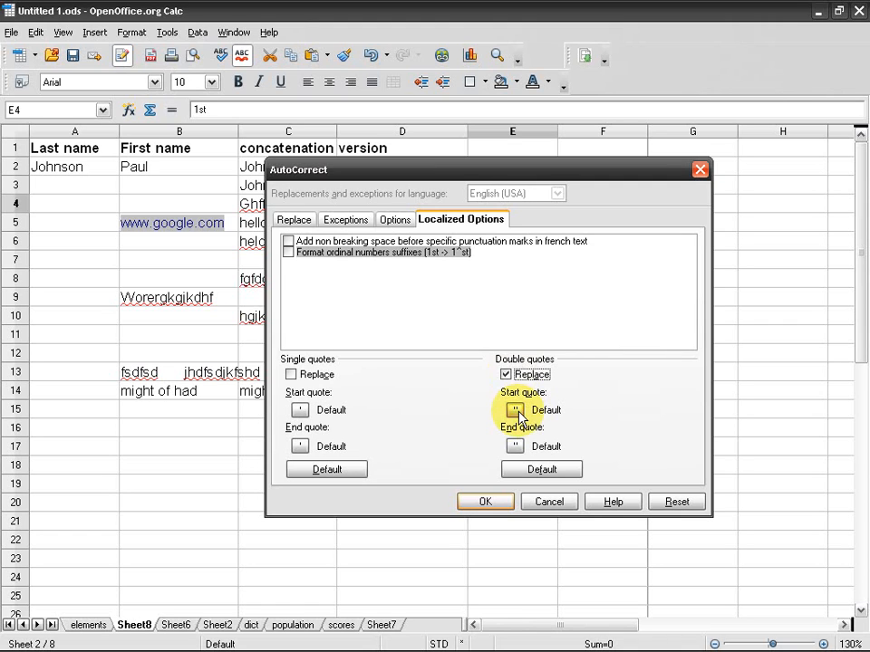
click(514, 410)
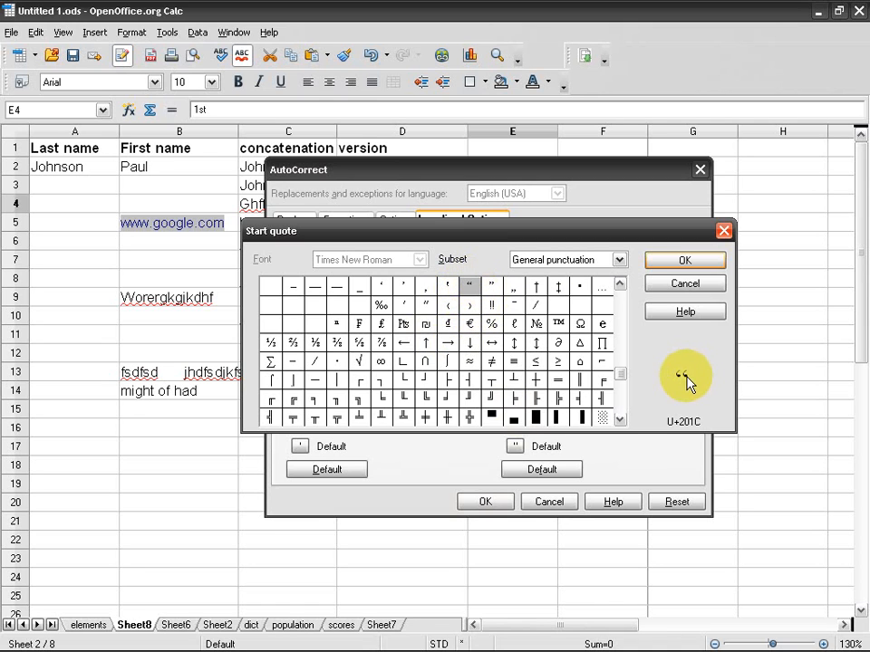
drag(634, 238, 608, 95)
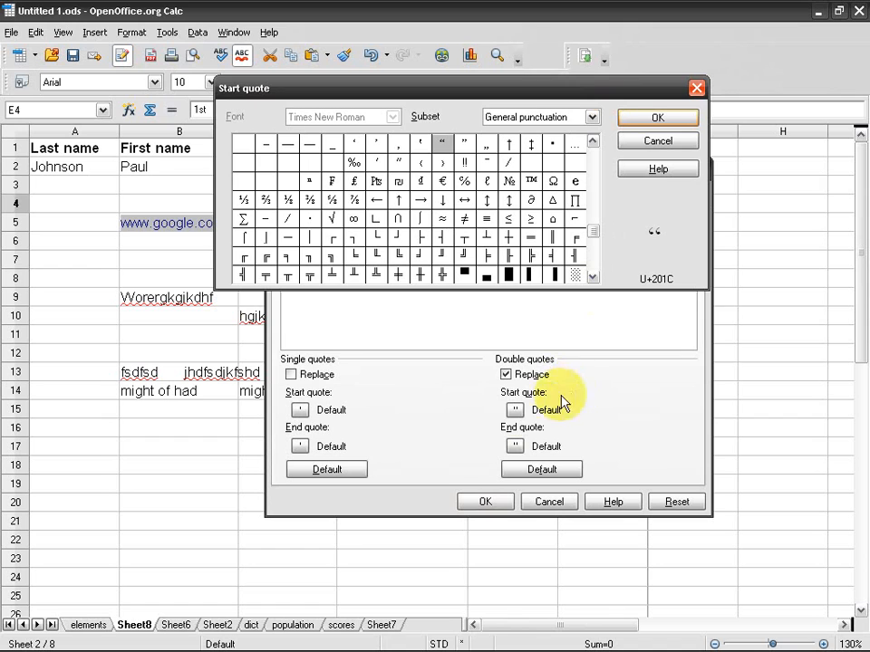
click(656, 119)
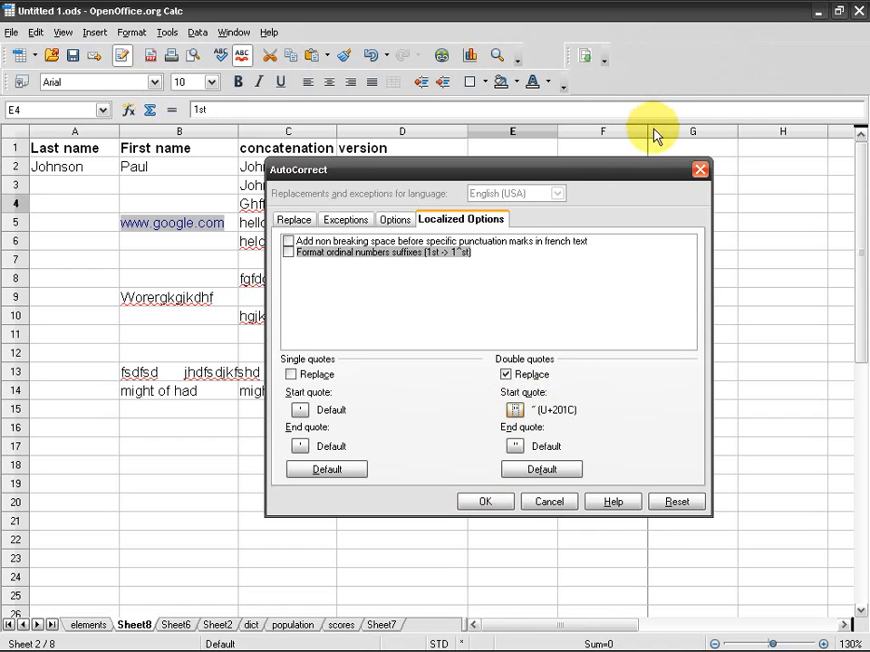
Set the double quotes' end quote to the U+201E character and apply the AutoCorrect settings.
click(515, 445)
click(486, 145)
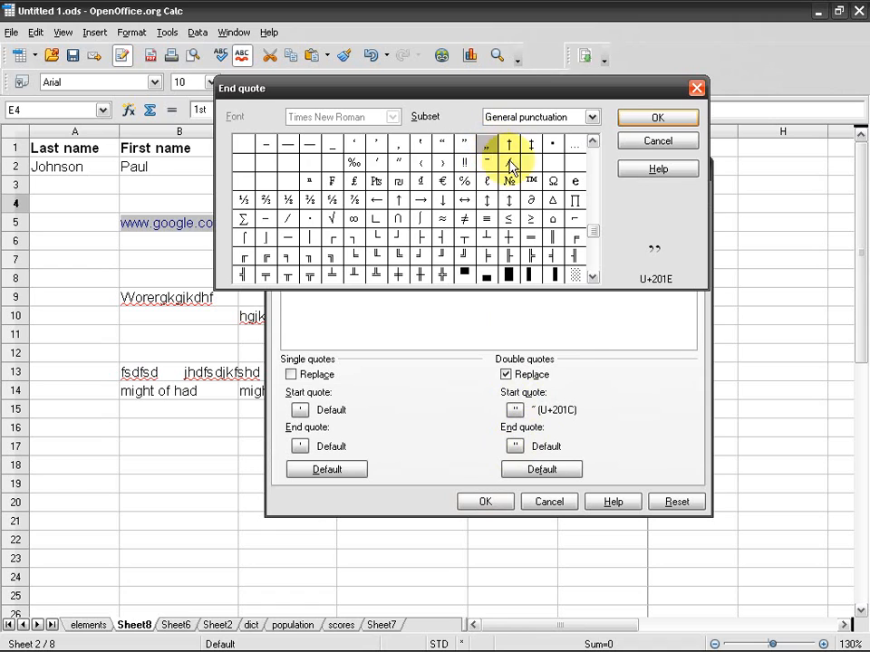
click(652, 123)
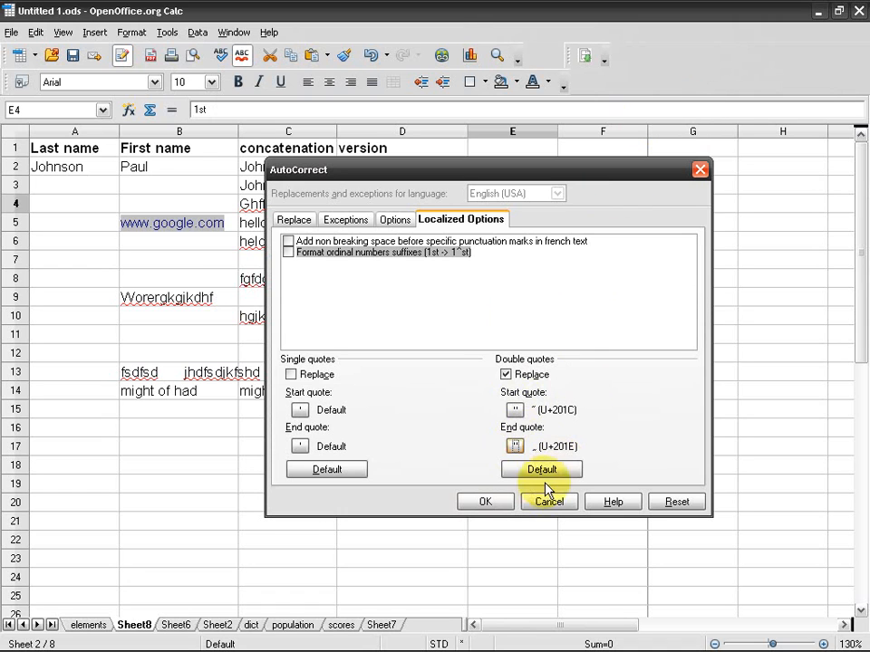
click(488, 505)
Enter dsfsd enclosed in double quotes in cell E5 to test the custom quote replacement.
click(531, 184)
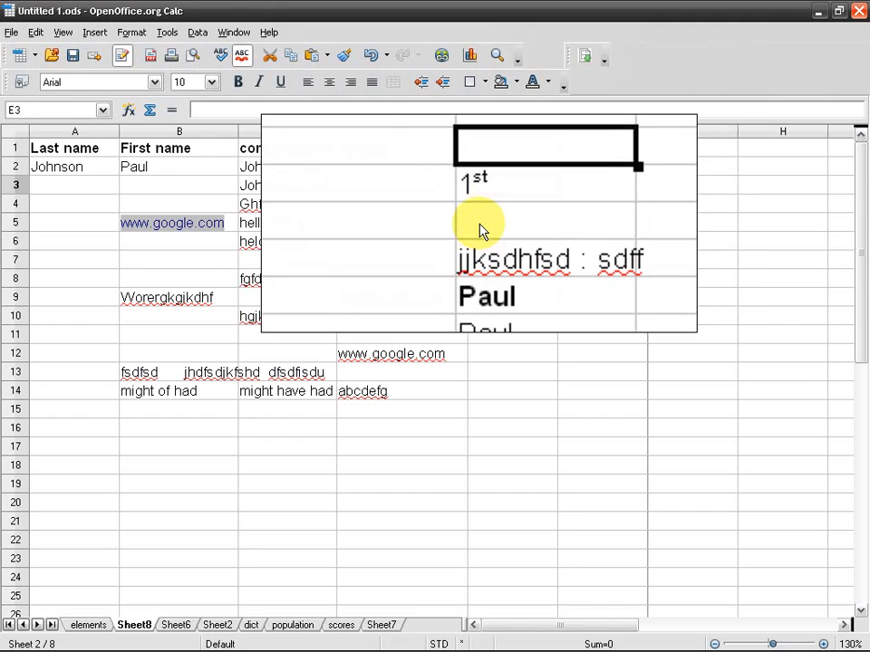
click(480, 227)
text(")
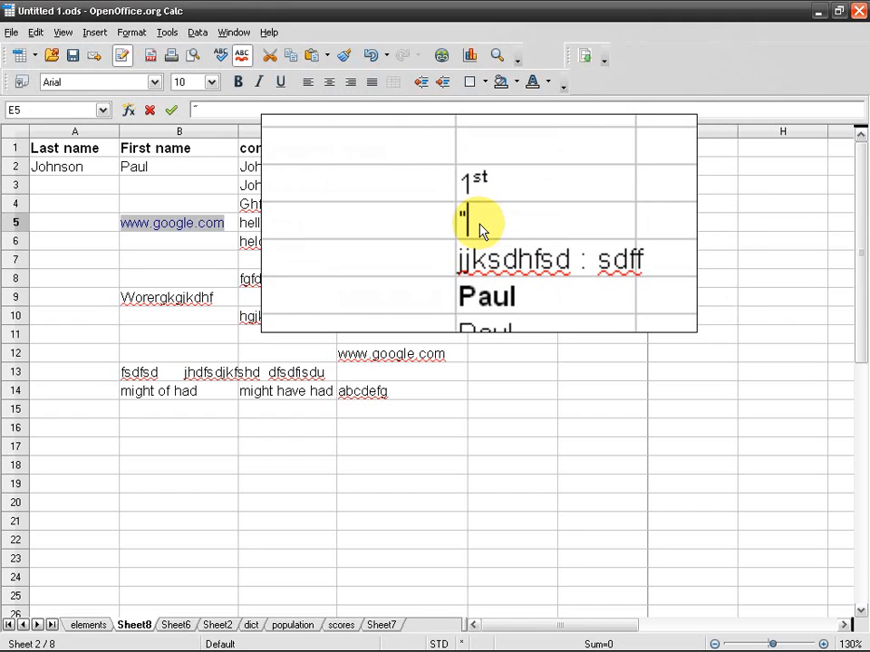
text(dsfsd„)
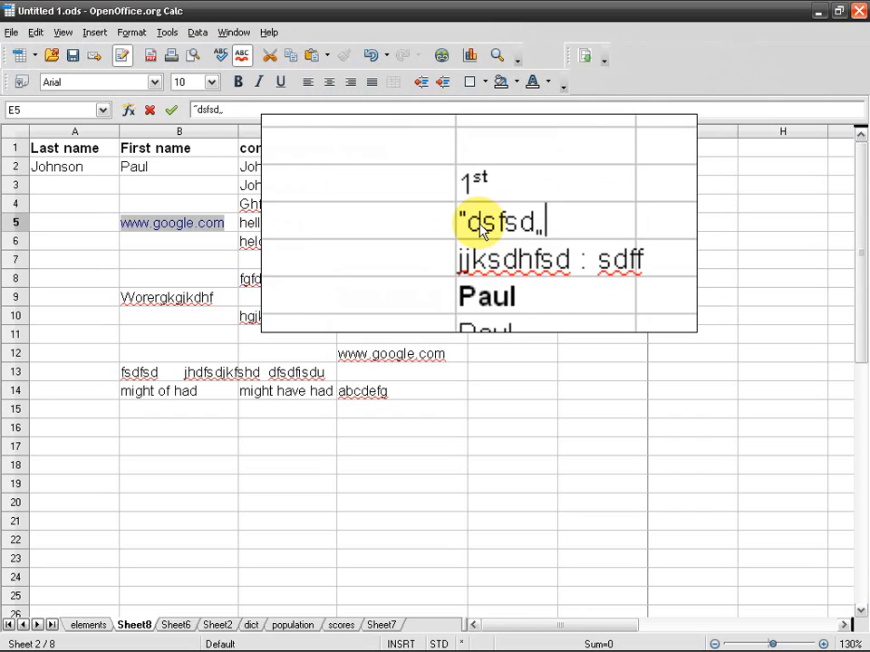
text(")
key(Return)
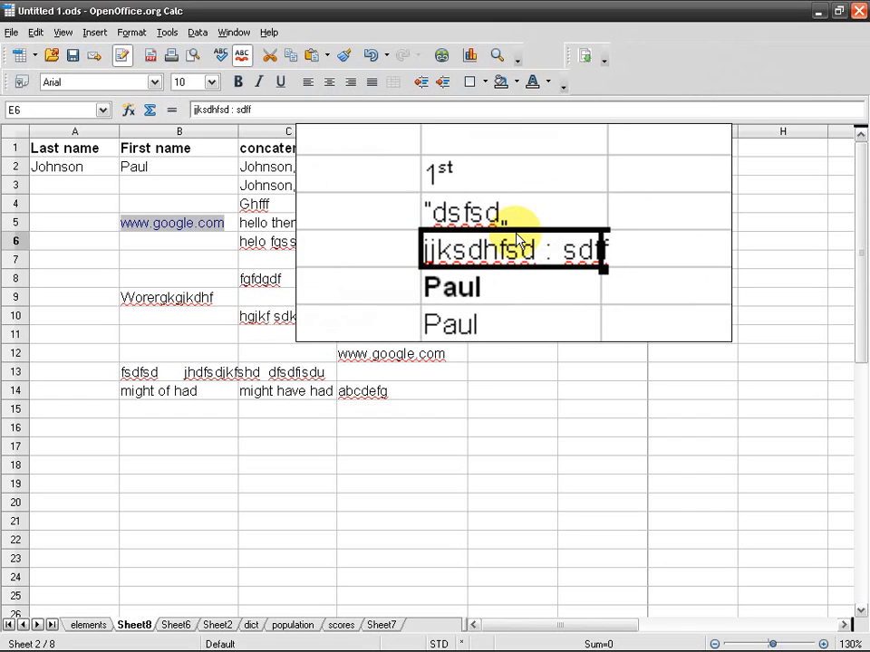
Turn off the replacement of double quotes in the localized AutoCorrect options.
scroll(513, 235, up, 2)
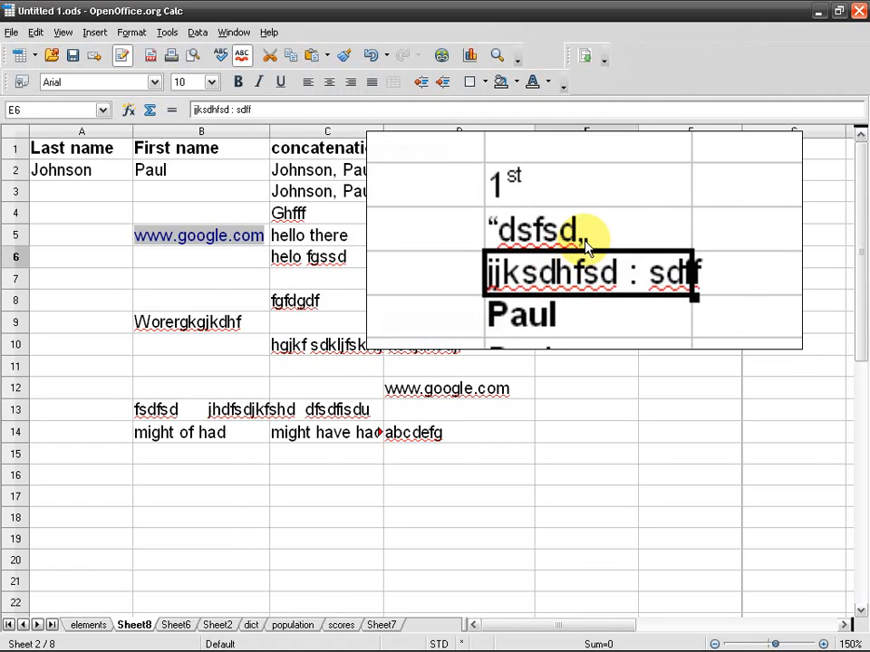
click(167, 32)
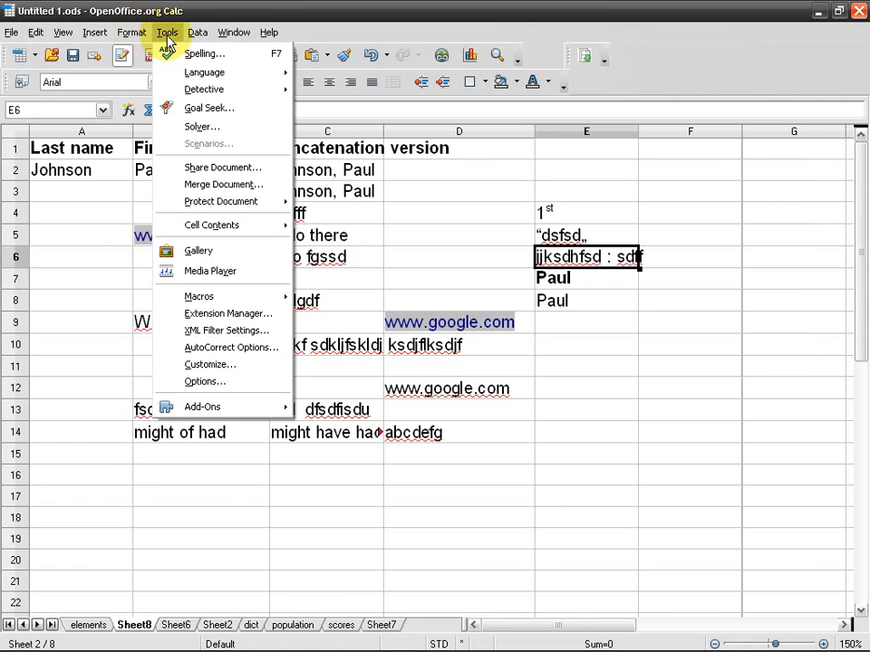
click(238, 348)
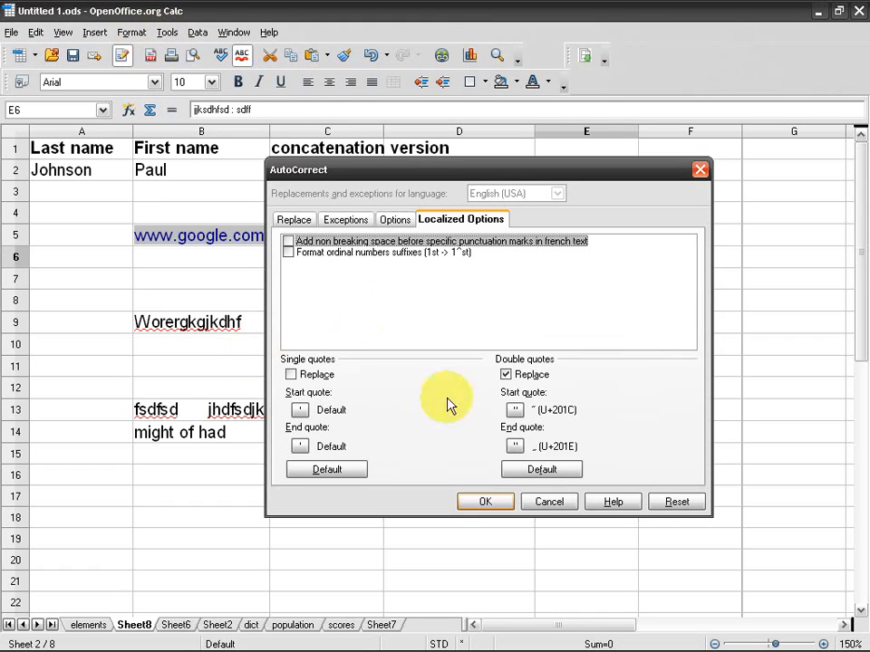
click(505, 374)
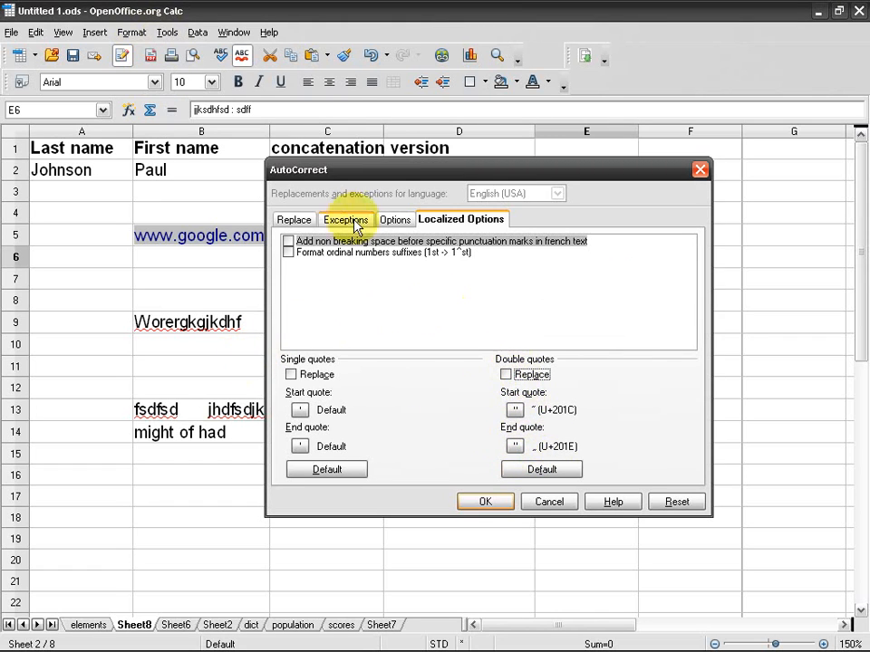
Switch the AutoCorrect replacement table's language to French (France) and look through its replacement entries.
click(308, 225)
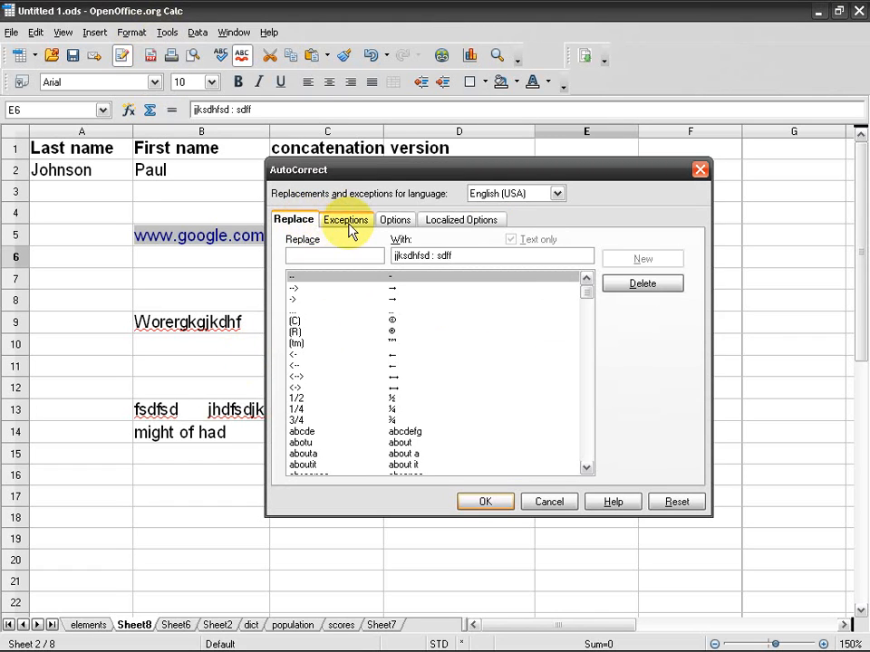
click(529, 196)
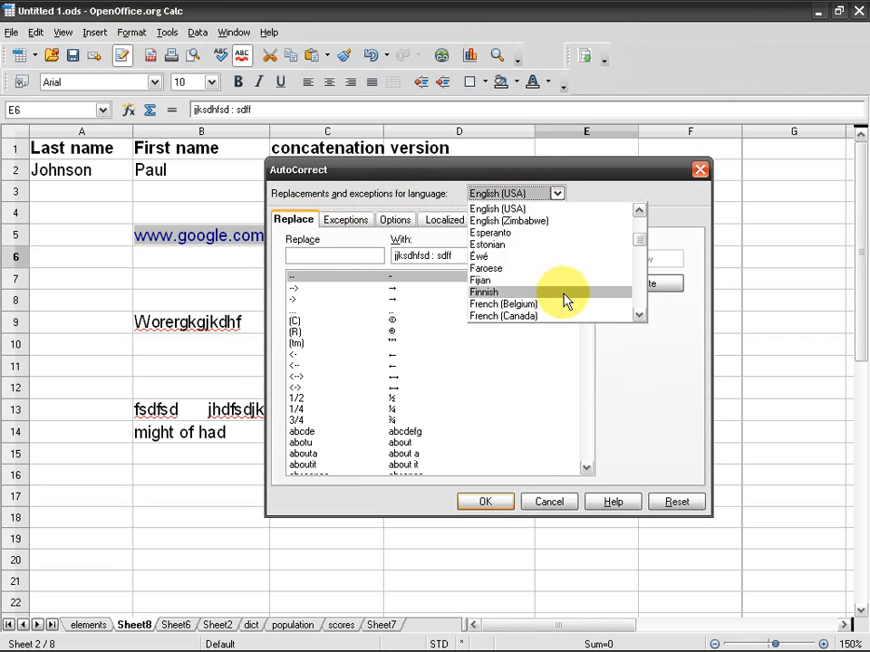
scroll(553, 295, down, 1)
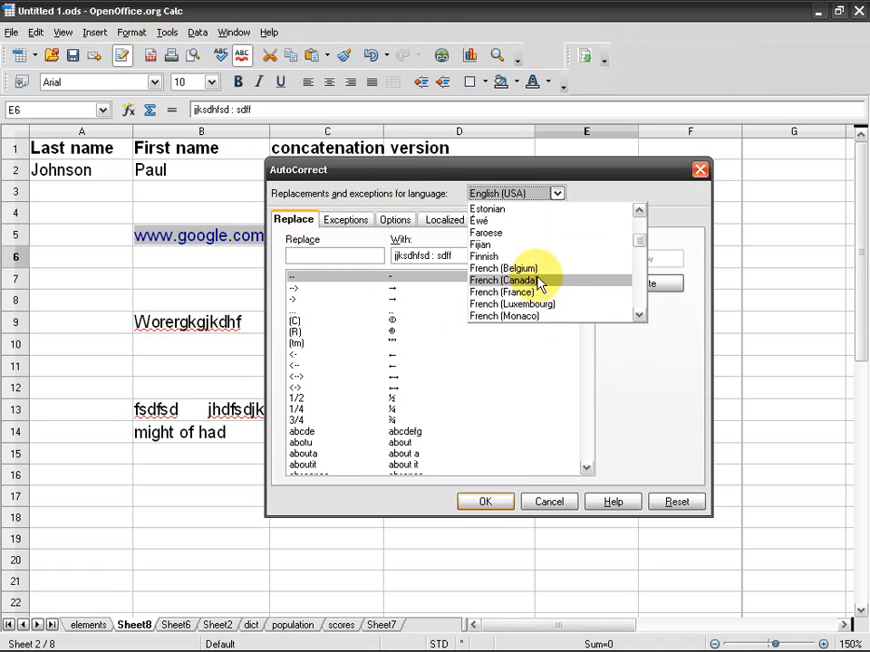
scroll(537, 283, down, 1)
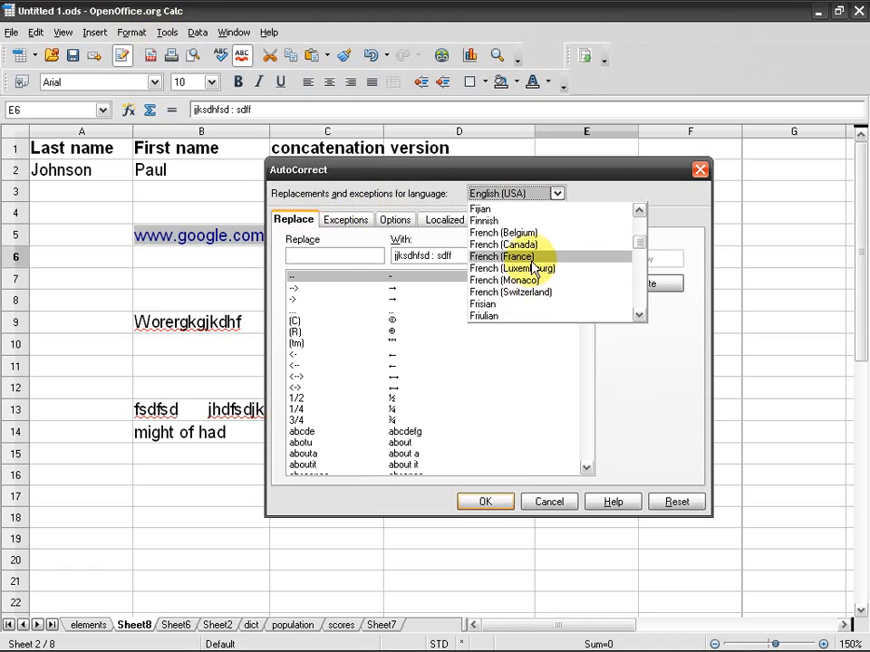
click(532, 260)
click(334, 435)
scroll(338, 433, down, 5)
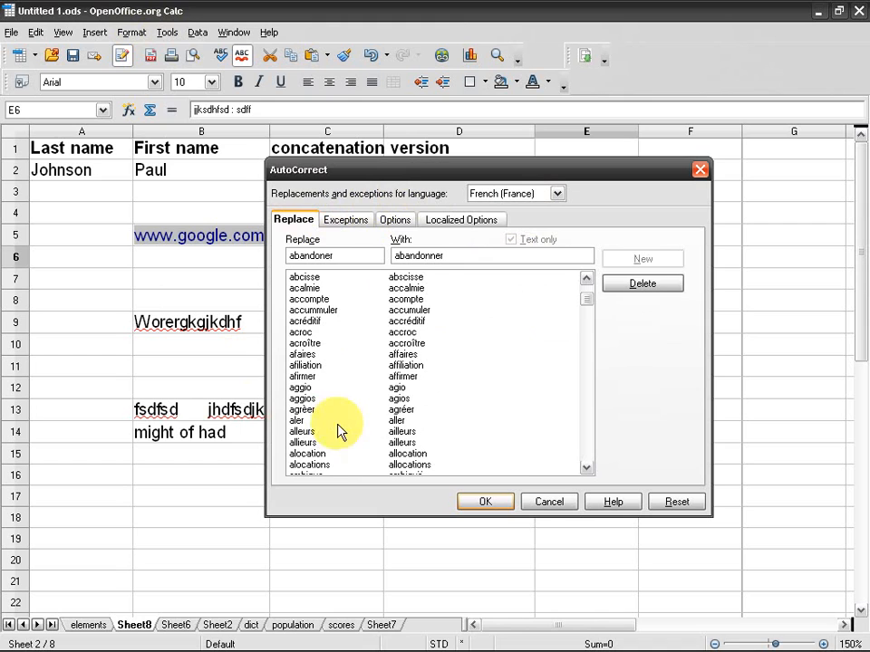
drag(584, 302, 583, 448)
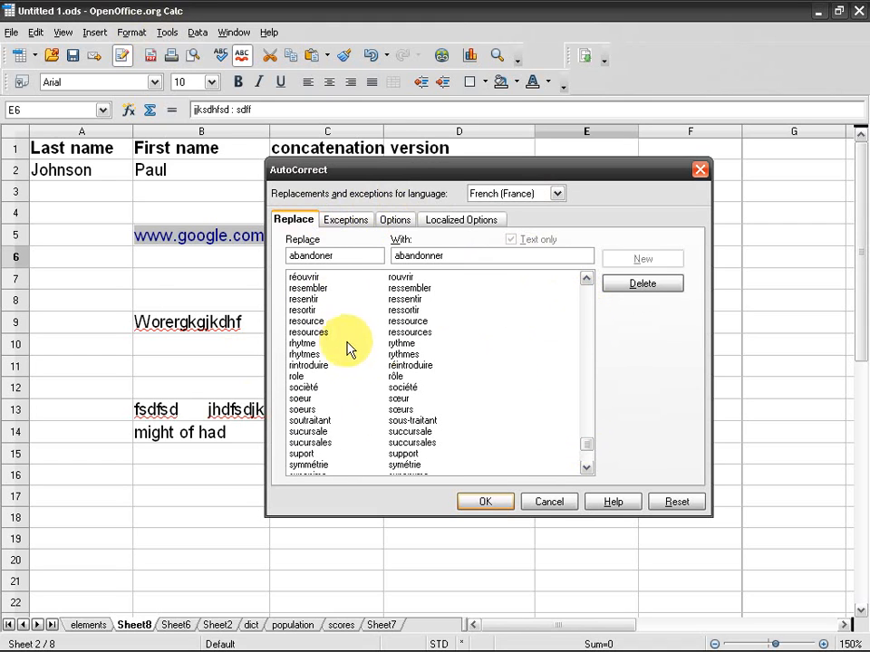